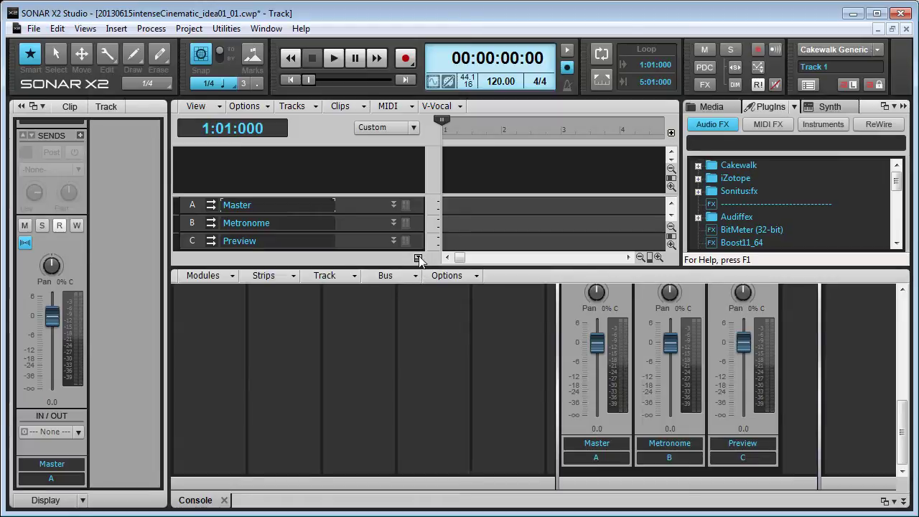
Step: Hide the Master, Metronome and Preview bus lanes in the Track view
left_click(418, 258)
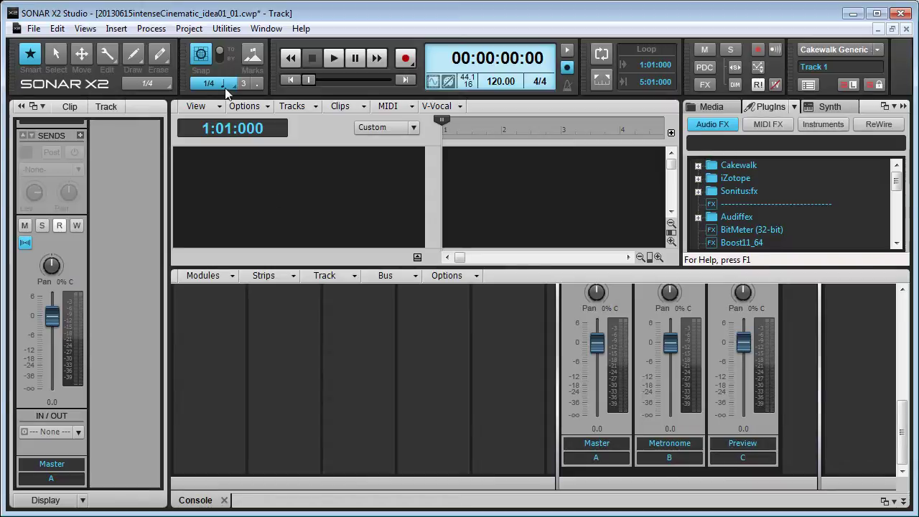
Step: Open Edit > Preferences at Audio > Devices, showing the input and output drivers
left_click(57, 29)
key("Escape")
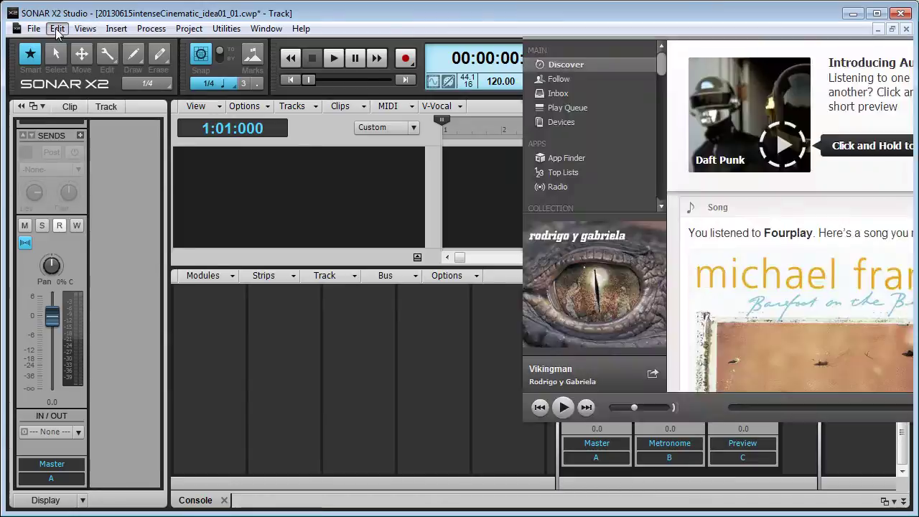
left_click(56, 29)
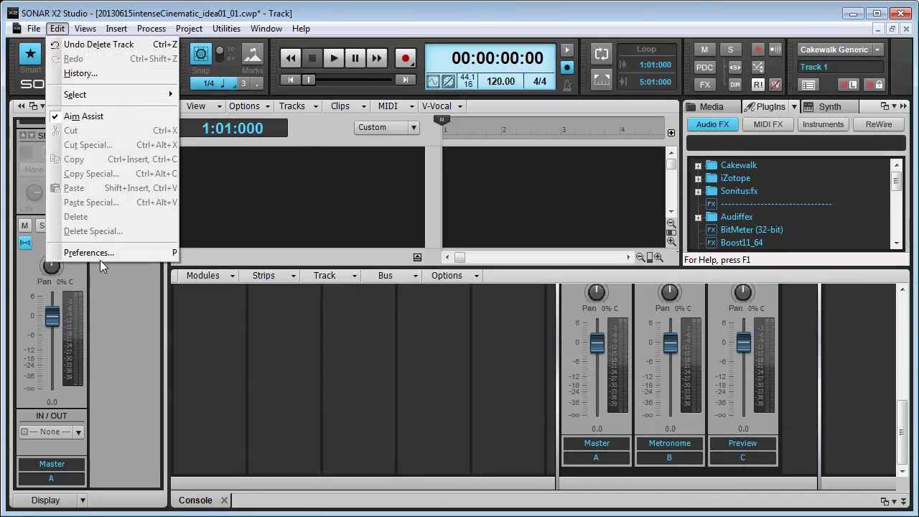
left_click(260, 229)
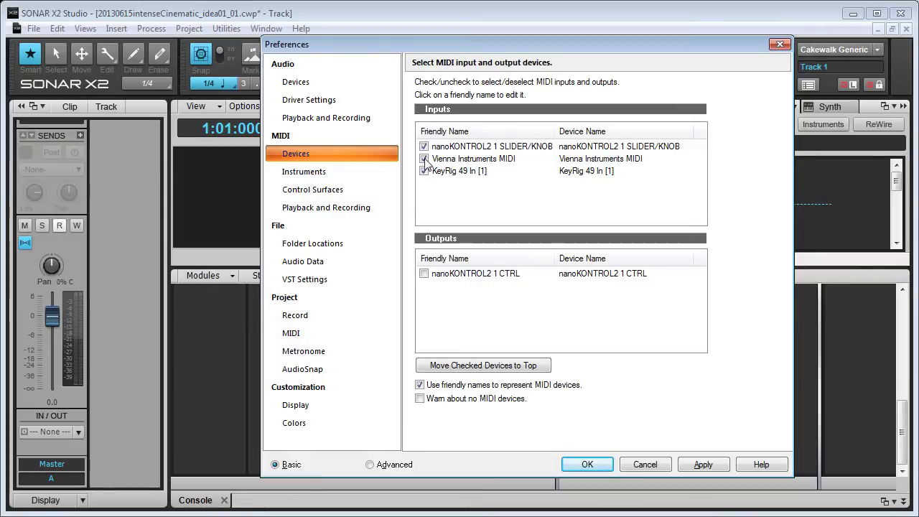
left_click(309, 100)
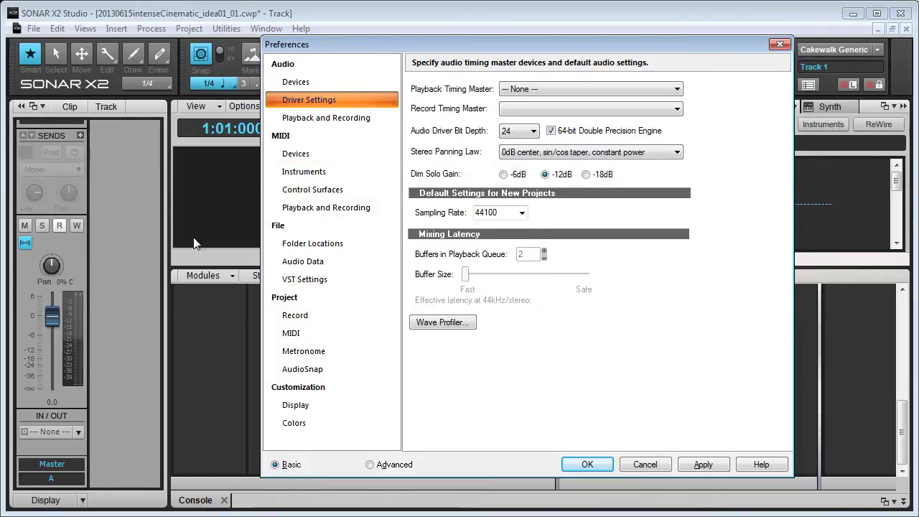
left_click(296, 84)
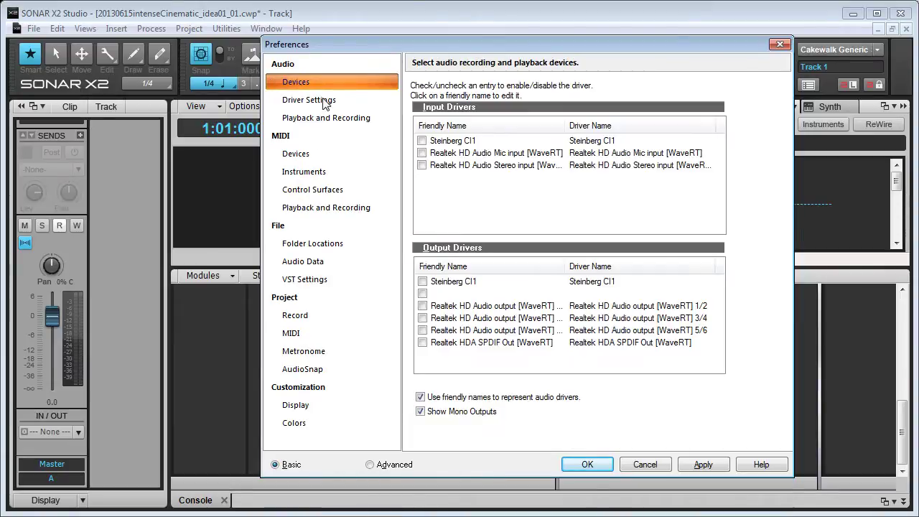
Step: Review the Playback and Recording driver modes, keep WDM/KS, then view the Driver Settings page
left_click(325, 117)
left_click(544, 100)
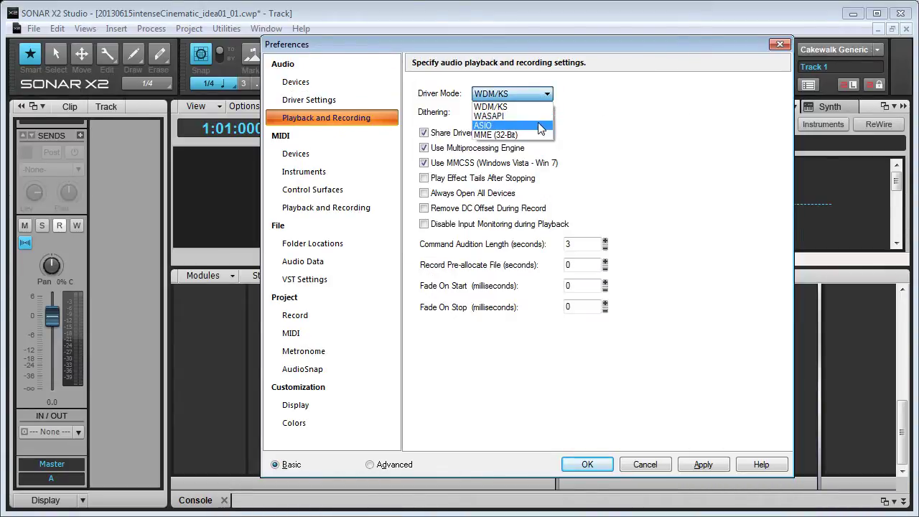
left_click(648, 142)
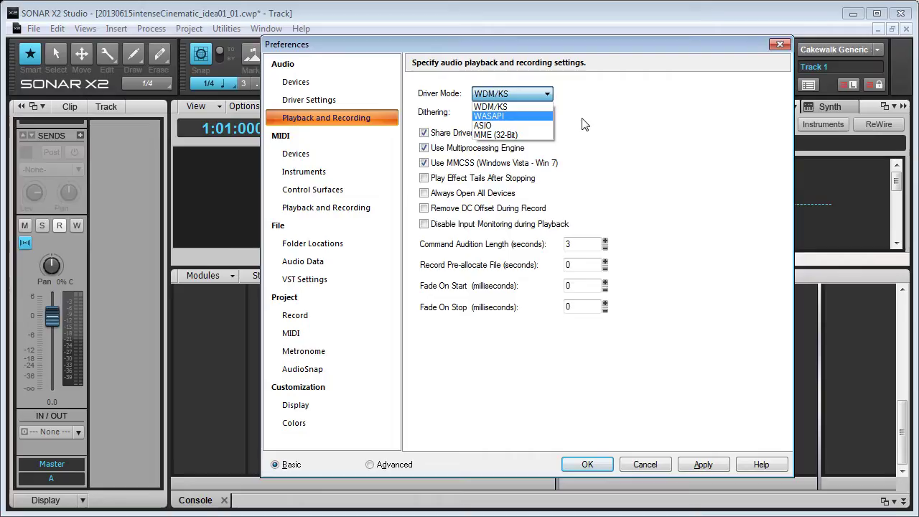
left_click(584, 125)
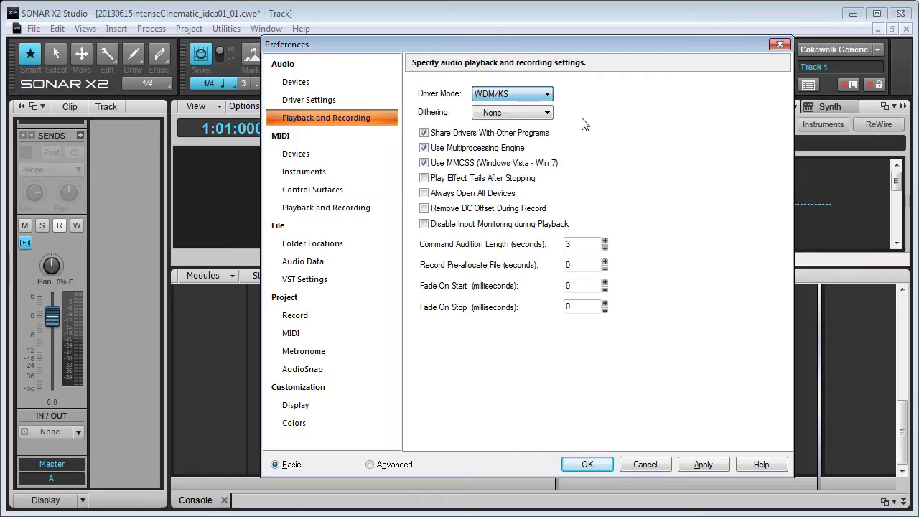
left_click(546, 95)
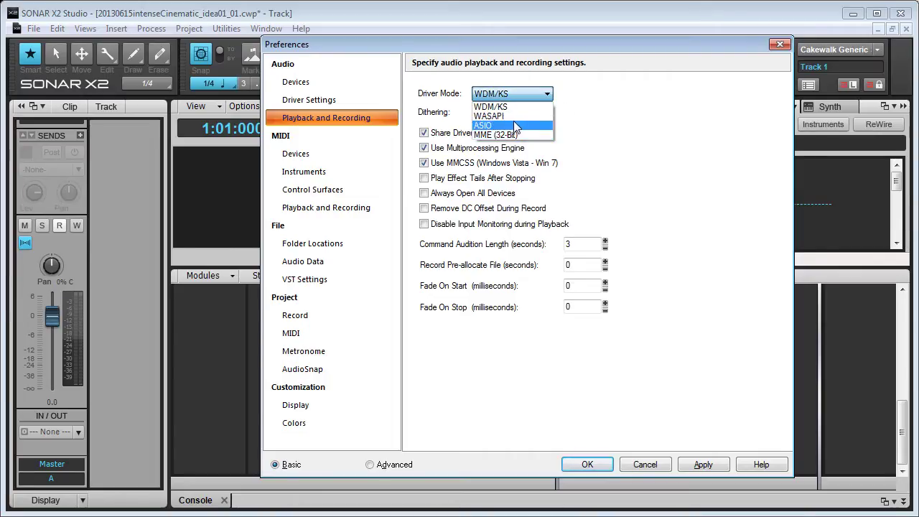
left_click(453, 124)
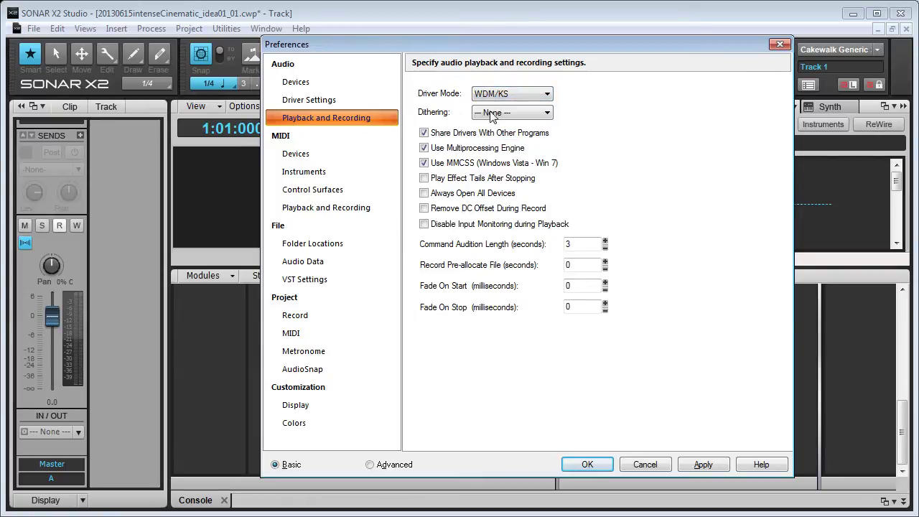
left_click(533, 94)
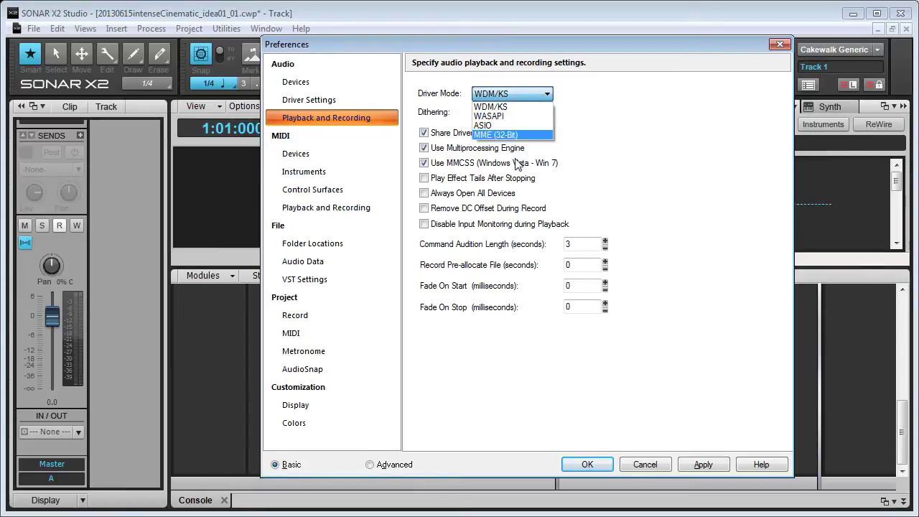
left_click(292, 106)
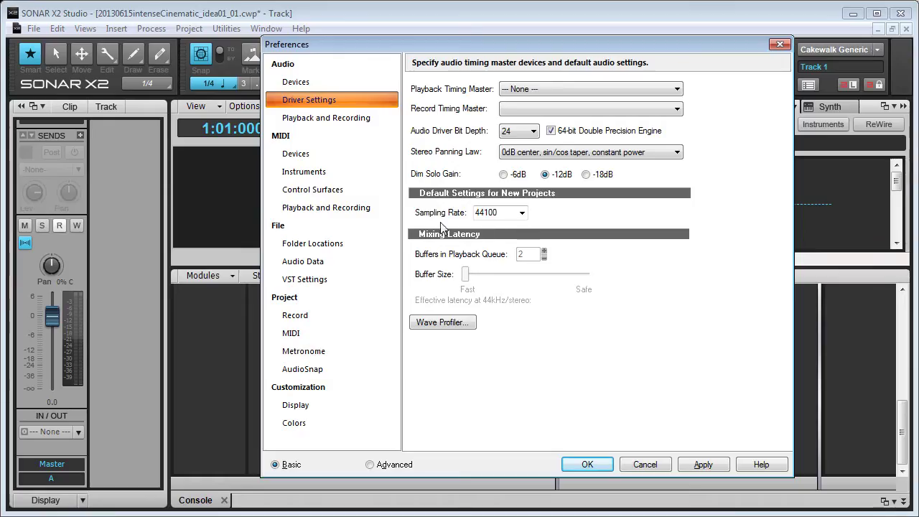
Step: Check the bit depth options, keep 24-bit, and go back to Audio Devices
left_click(512, 132)
left_click(510, 150)
left_click(341, 83)
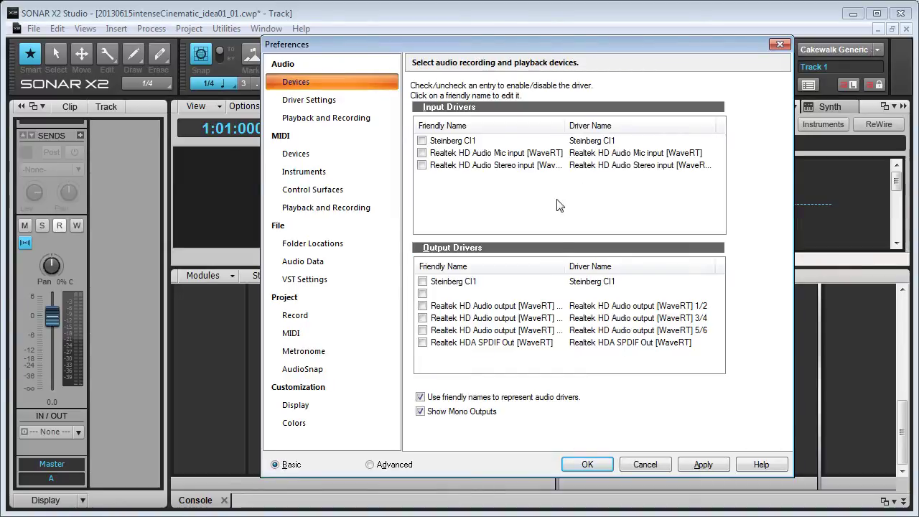
Step: Enable the Steinberg CI1 and Realtek 1/2, 3/4 and 5/6 output drivers and confirm with OK
left_click(344, 121)
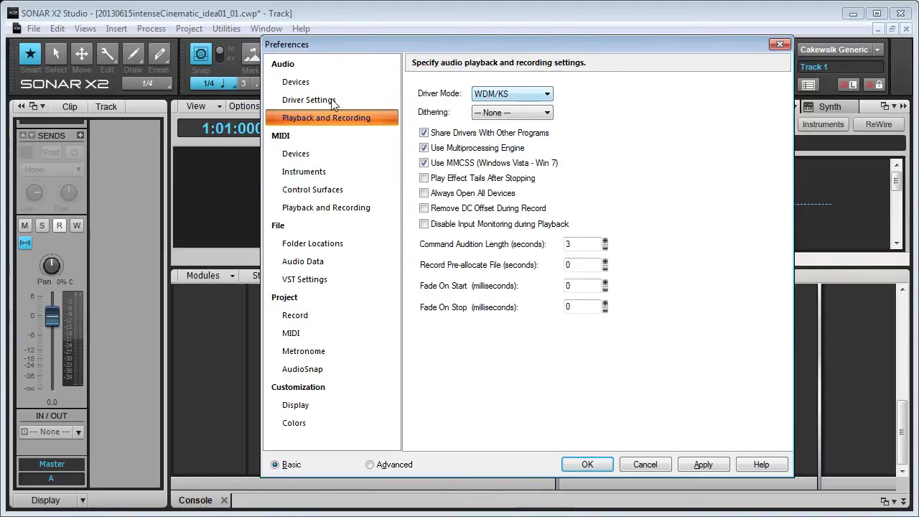
left_click(316, 83)
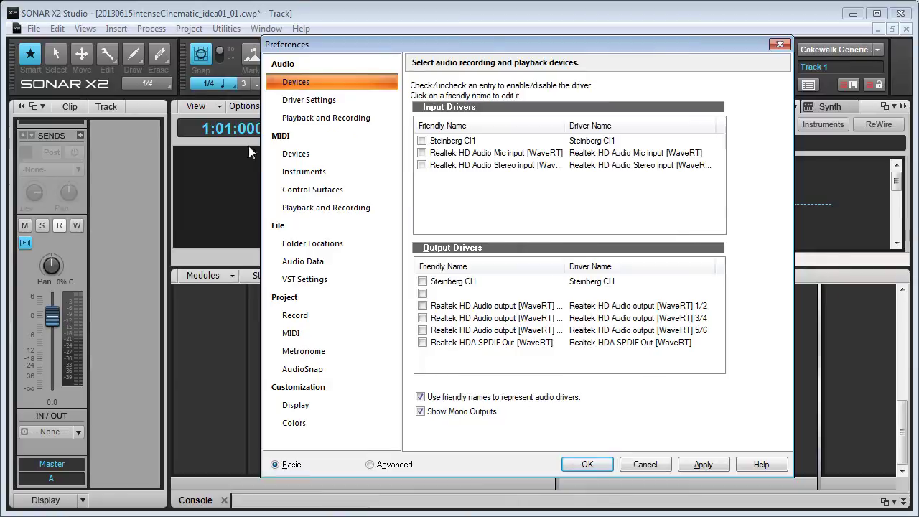
left_click(326, 118)
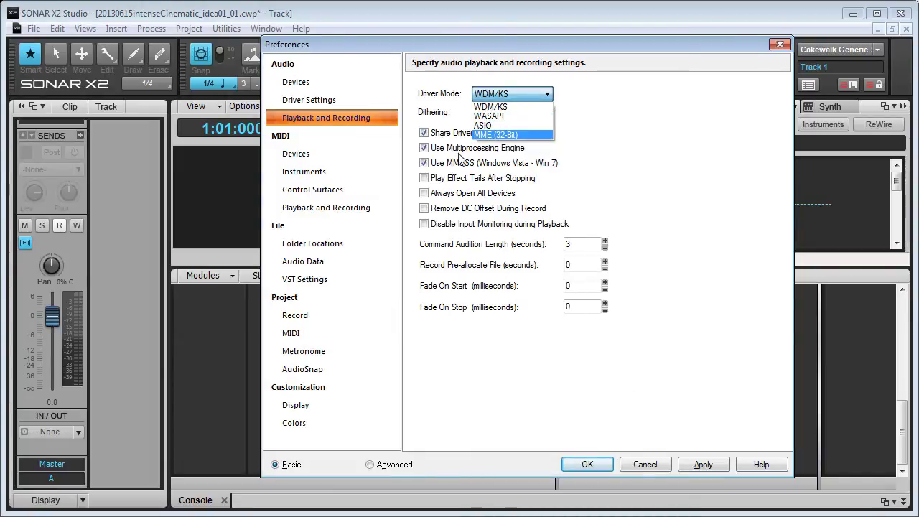
left_click(461, 120)
left_click(323, 87)
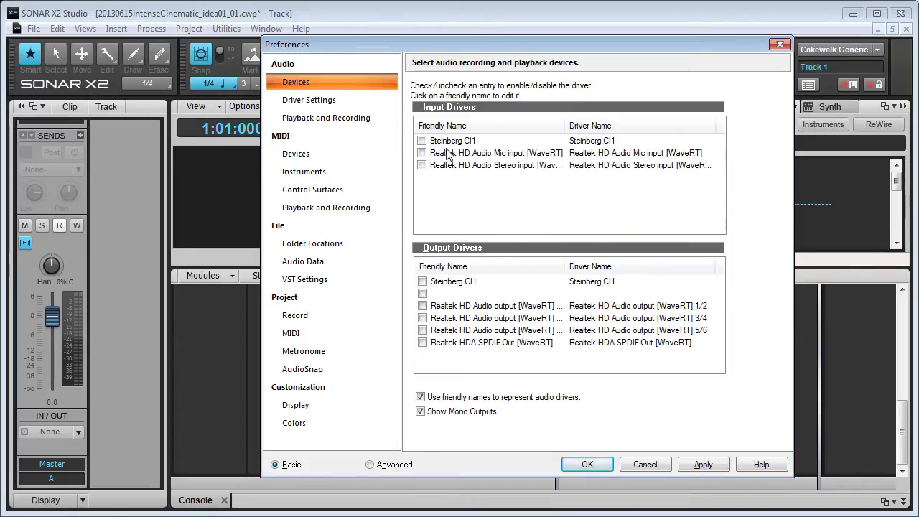
left_click(423, 281)
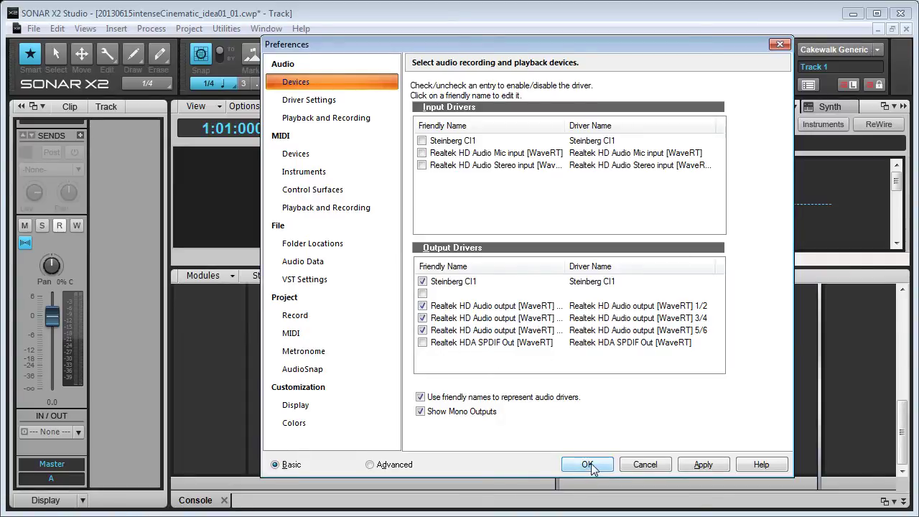
left_click(702, 464)
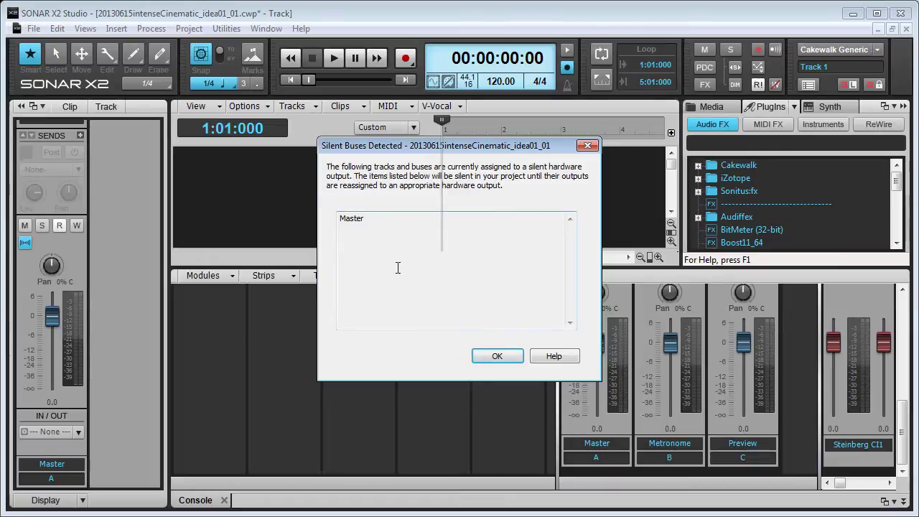
Step: Dismiss the silent-bus warning, close Preferences, and widen the Console to show the CI1 and Realtek outputs
left_click(514, 358)
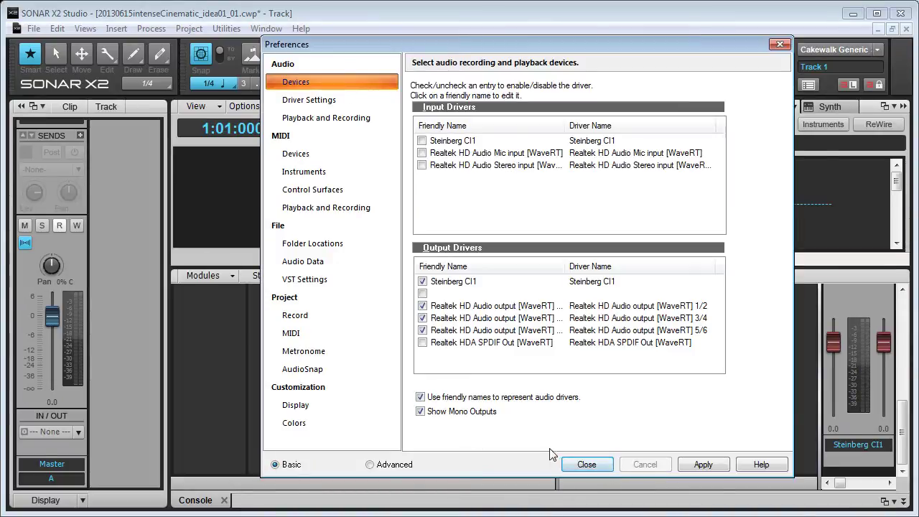
left_click(584, 463)
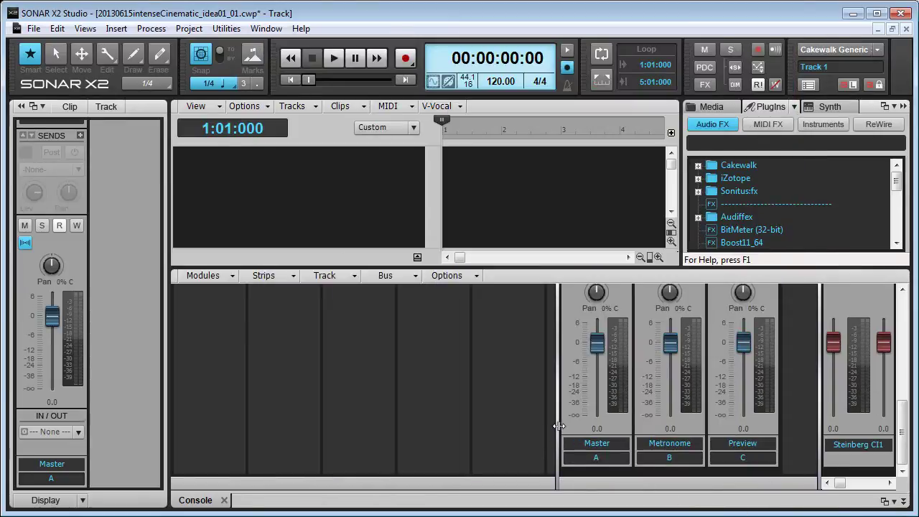
left_click_drag(558, 426, 447, 431)
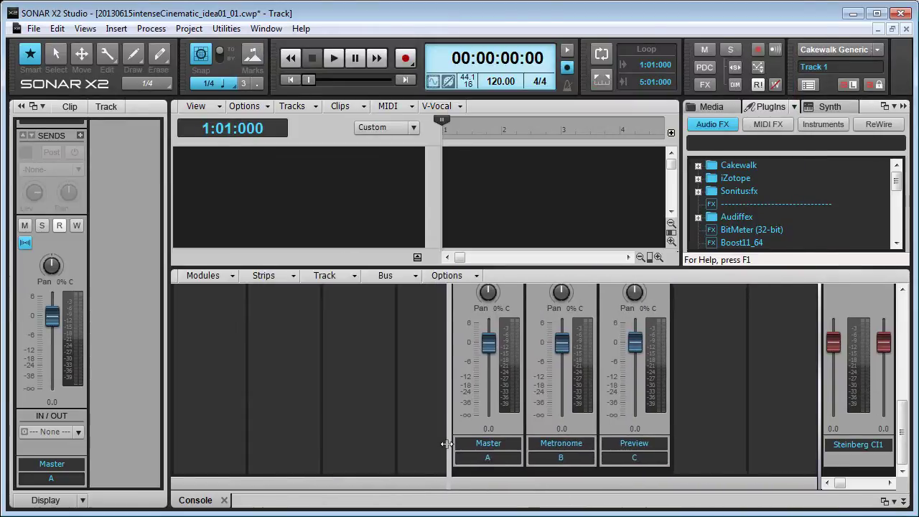
left_click_drag(819, 421, 677, 427)
left_click_drag(733, 483, 721, 505)
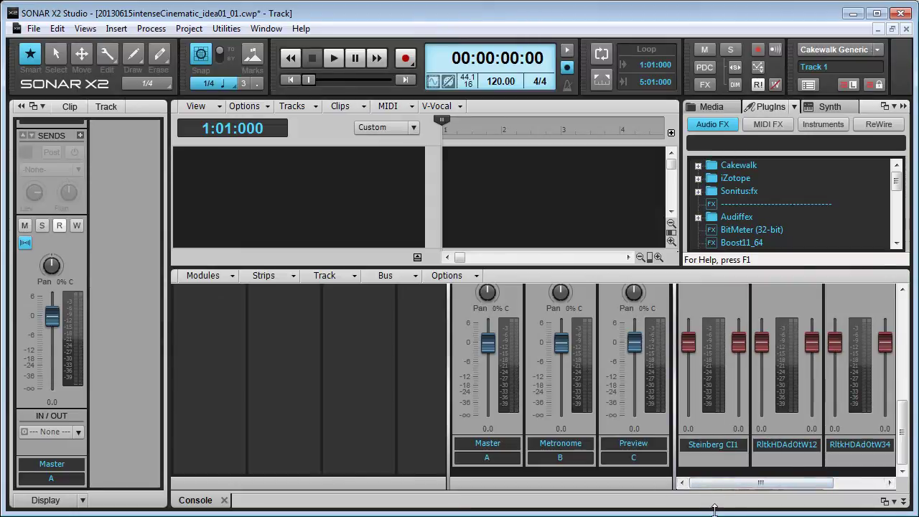
left_click_drag(732, 484, 783, 484)
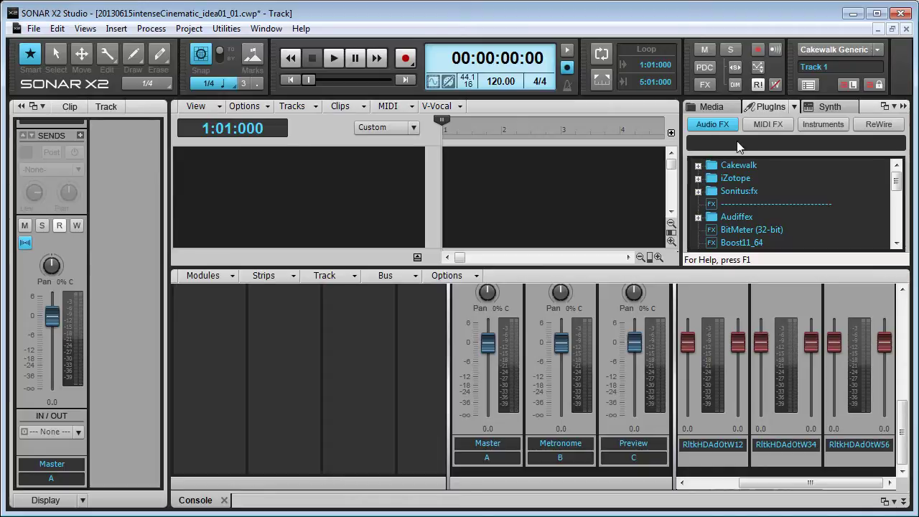
Step: Insert the M1 Le (32-bit) soft synth from the Synth Rack with default insert options
left_click(833, 109)
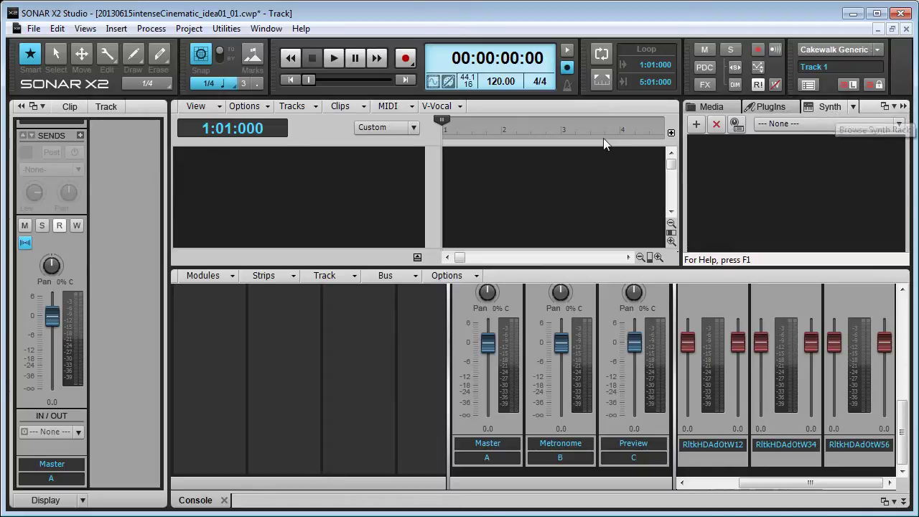
left_click(696, 123)
mouse_move(703, 145)
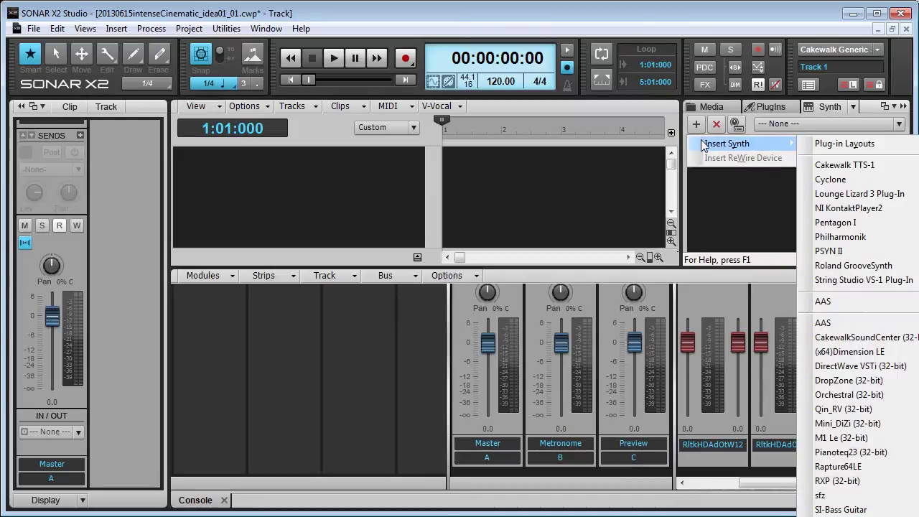
left_click(901, 438)
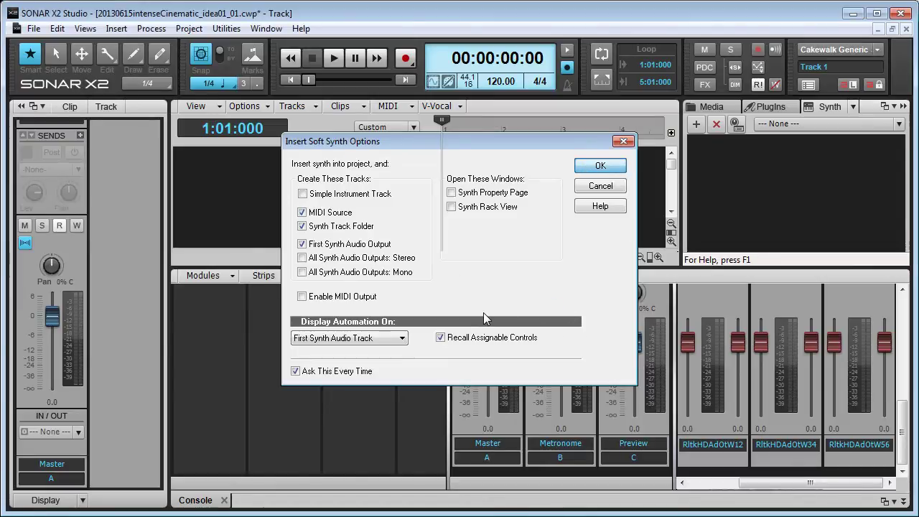
key("Return")
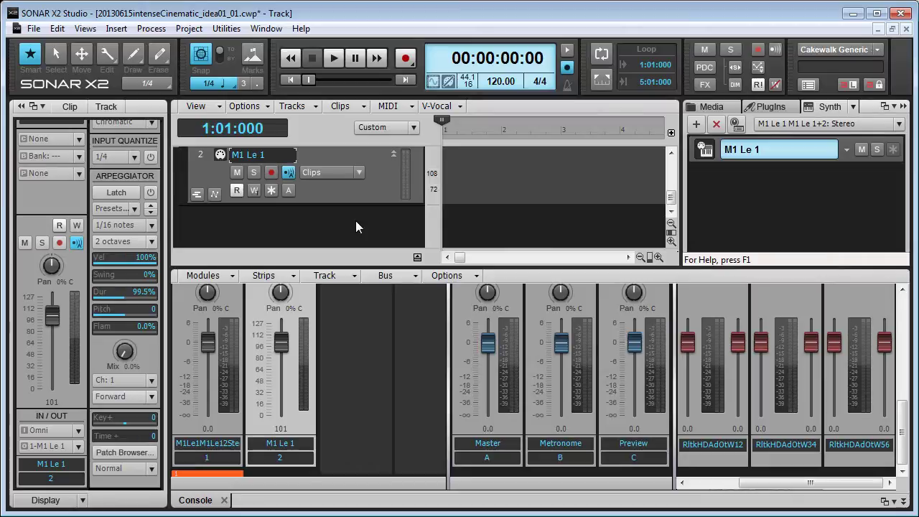
scroll(356, 221, "up", 3)
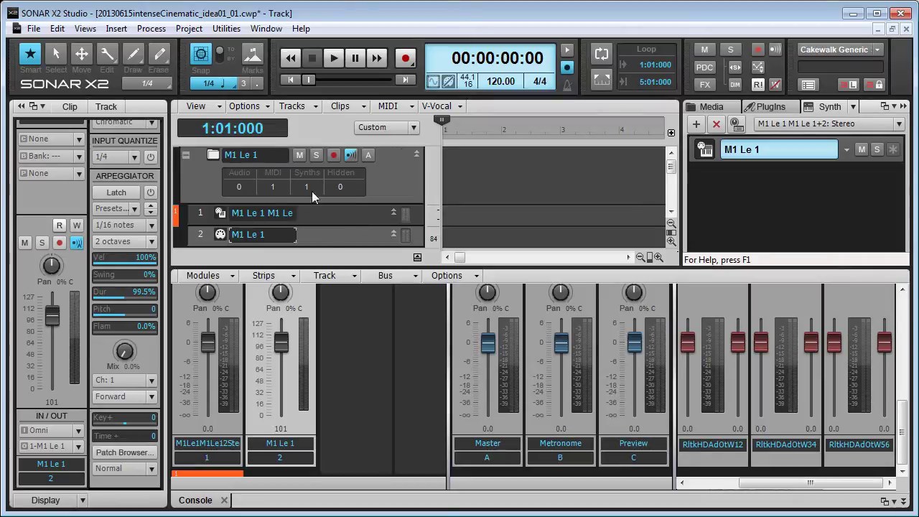
Step: Toggle the bus pane back to the tracks and switch between synth tracks 1 and 2
left_click(418, 257)
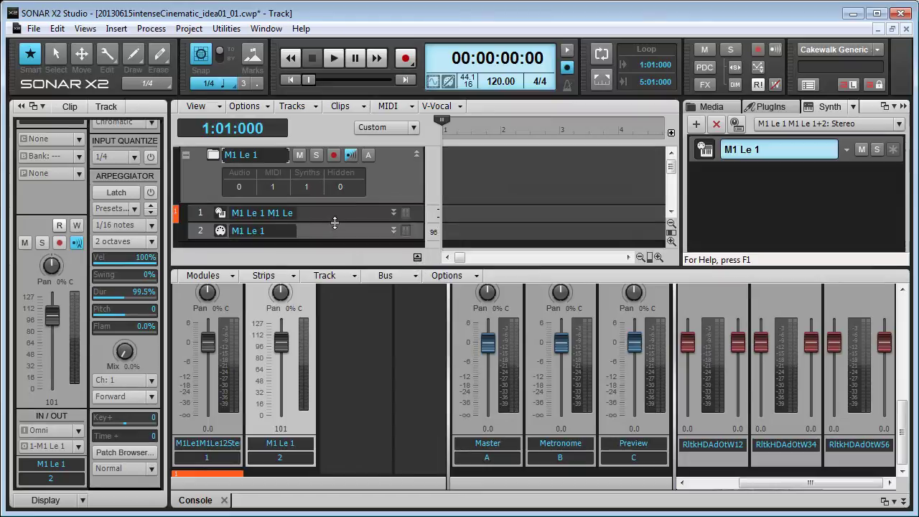
left_click(418, 257)
left_click(327, 213)
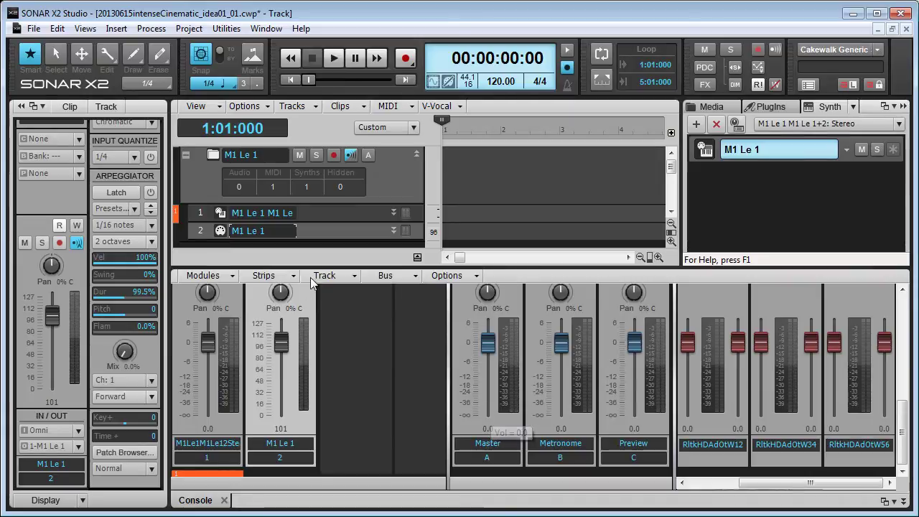
left_click(315, 214)
left_click(319, 231)
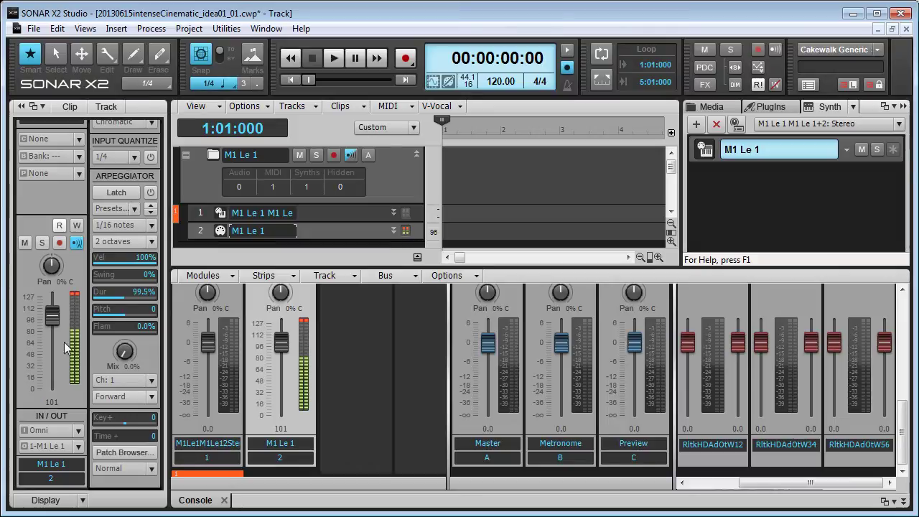
Step: Look over track 2's MIDI inputs without changing them, then select synth track 1 for the Inspector
left_click(77, 431)
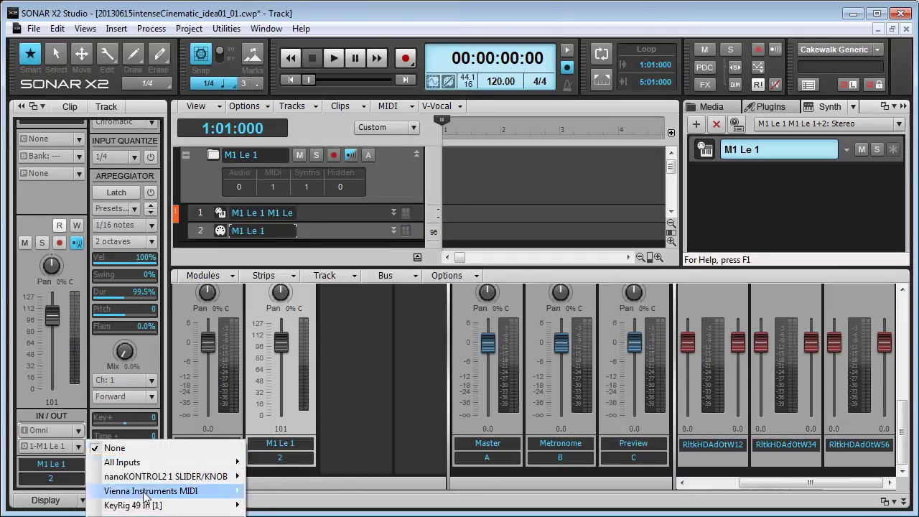
mouse_move(207, 464)
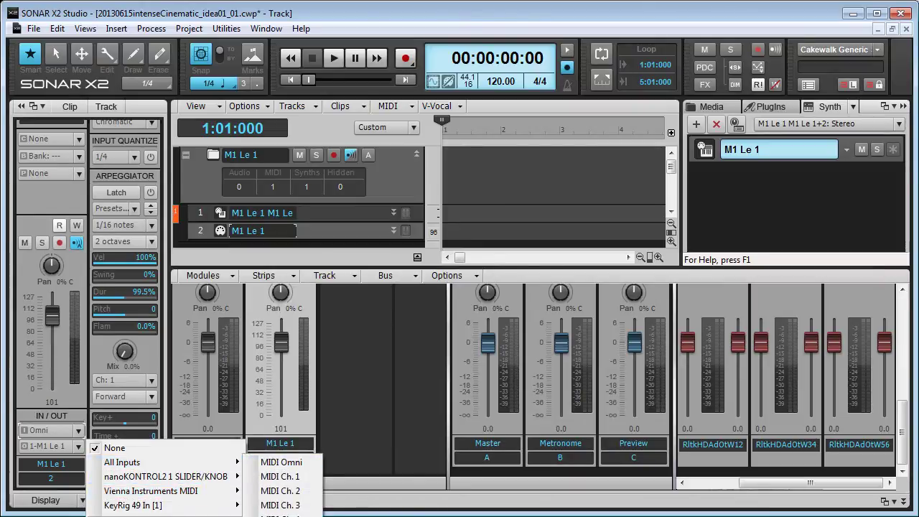
mouse_move(192, 478)
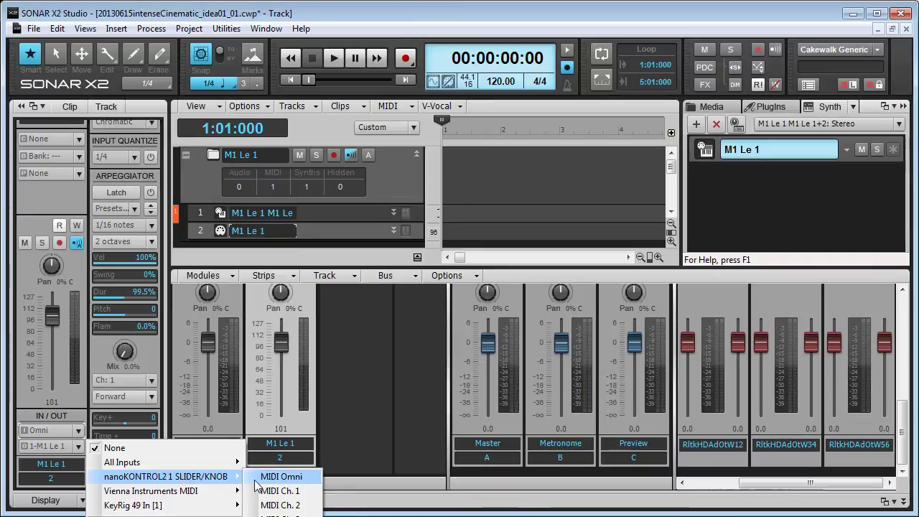
mouse_move(215, 492)
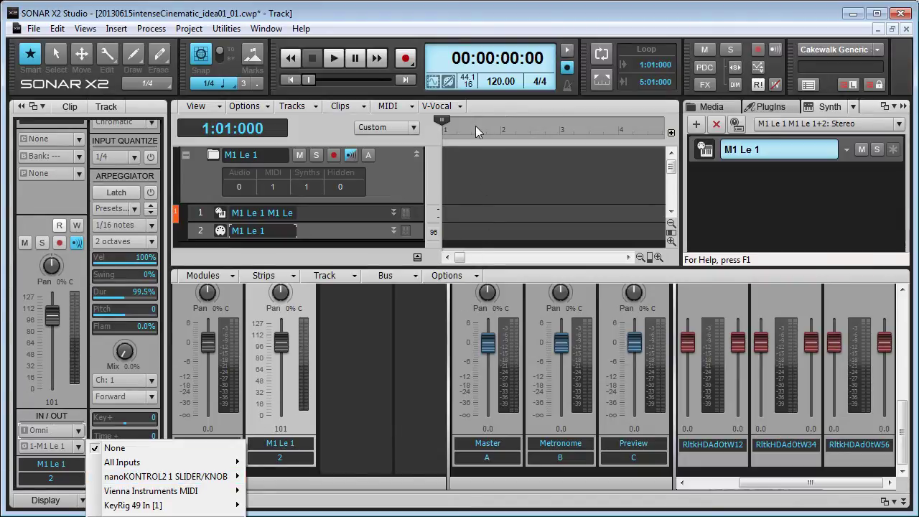
left_click(489, 105)
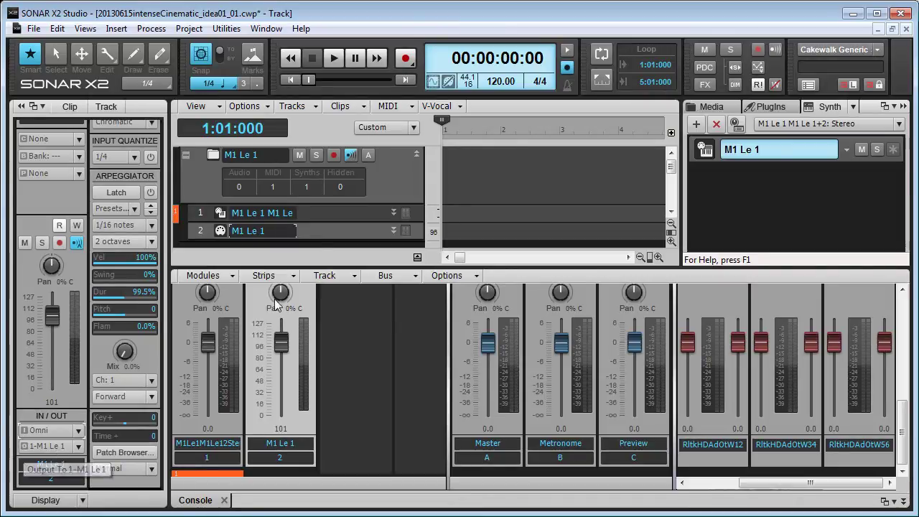
left_click(327, 216)
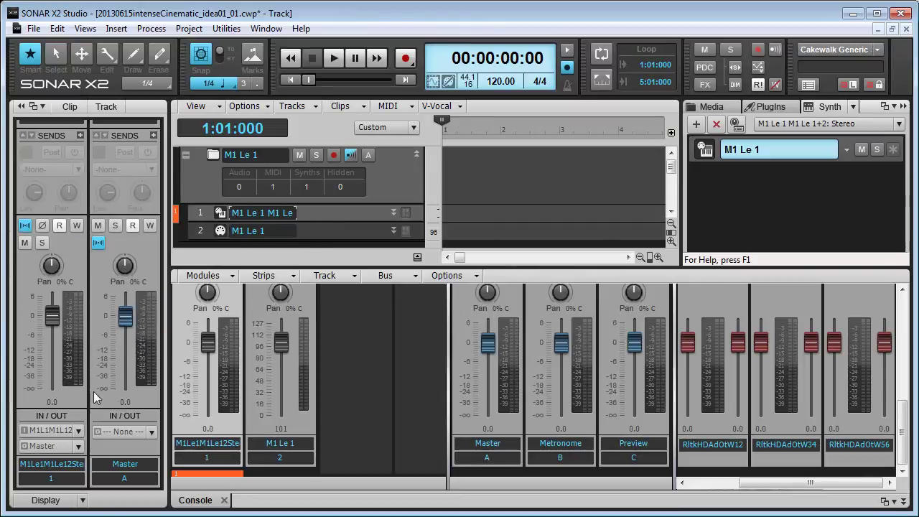
Step: Set the Synth Rack's track filter to None
left_click(312, 233)
left_click(327, 213)
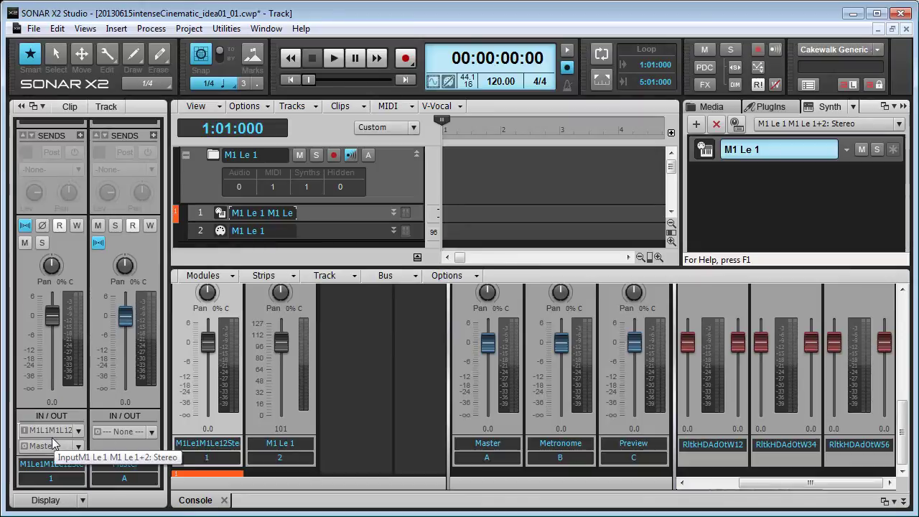
left_click(808, 156)
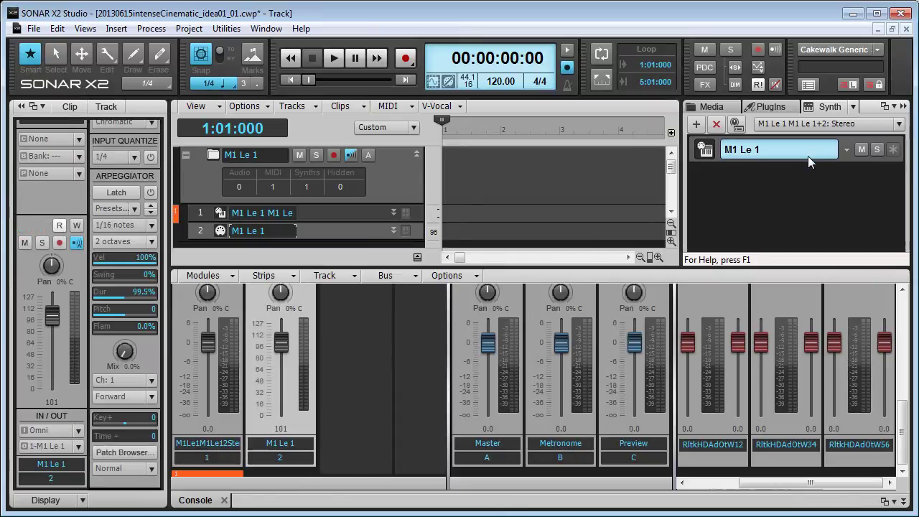
left_click(899, 124)
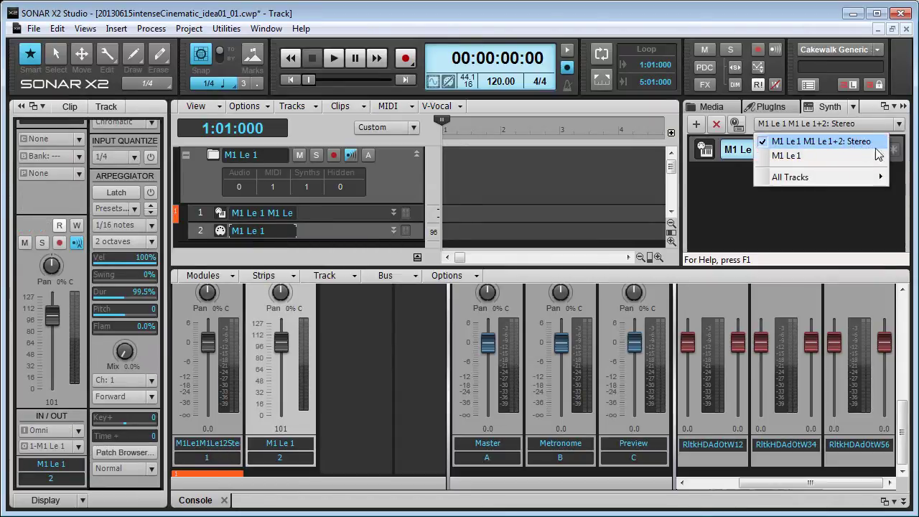
left_click(880, 143)
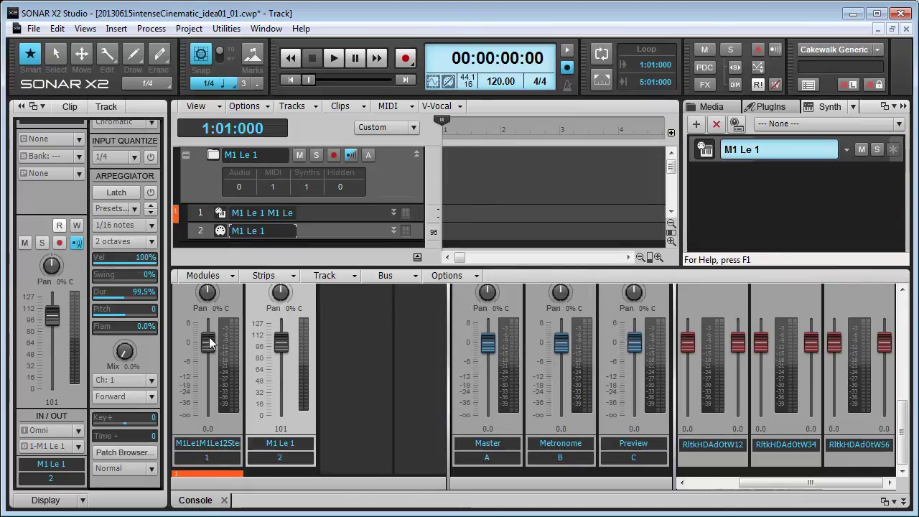
Step: Select synth track 1, leave its input unchanged, and bring up the Master bus output choices
left_click(319, 216)
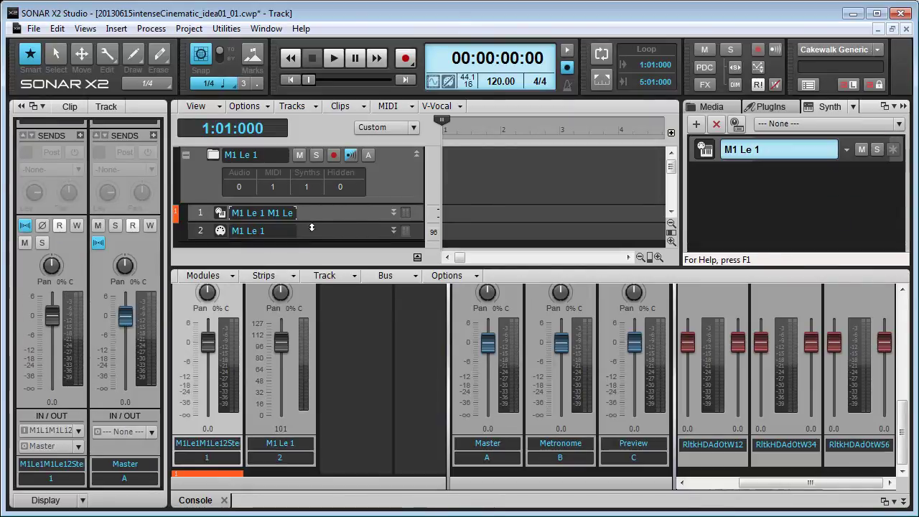
left_click(50, 431)
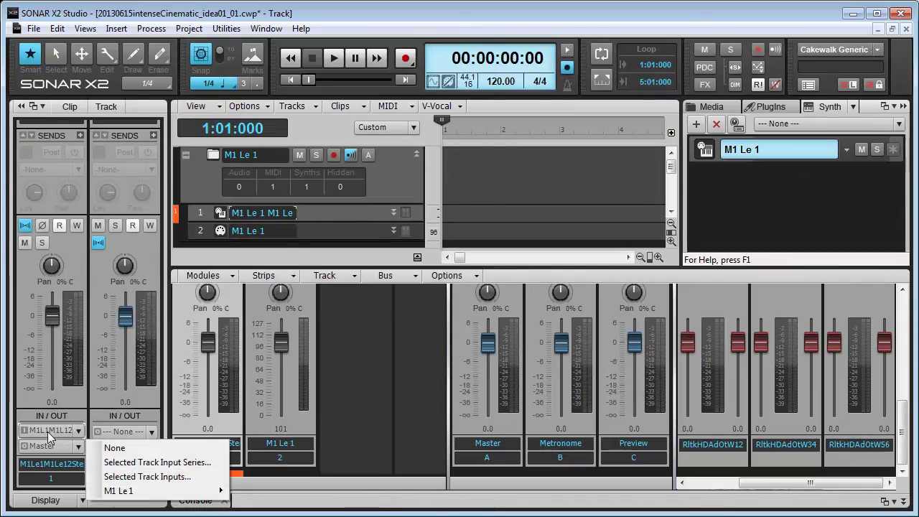
mouse_move(208, 491)
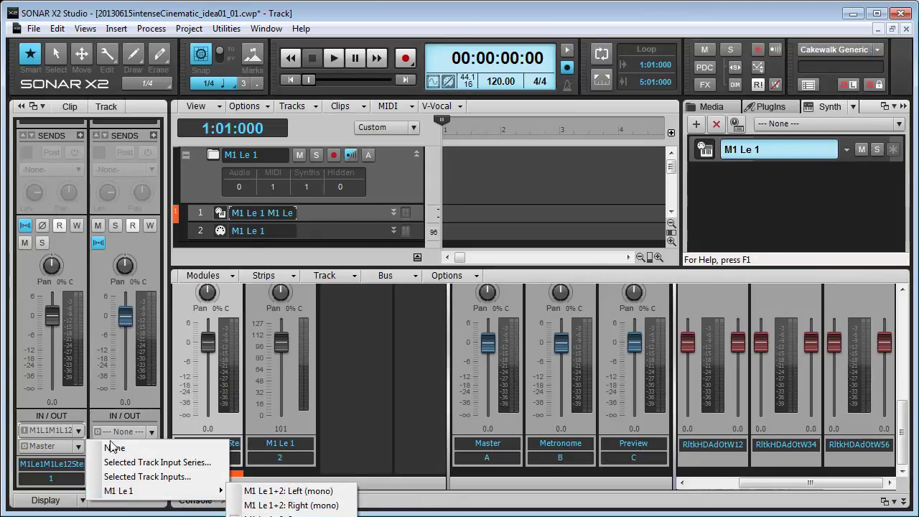
left_click(38, 390)
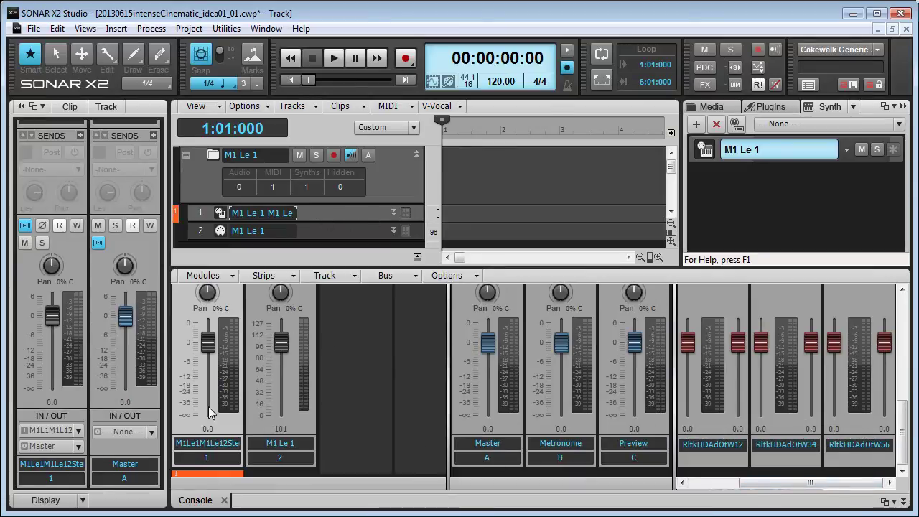
left_click(39, 432)
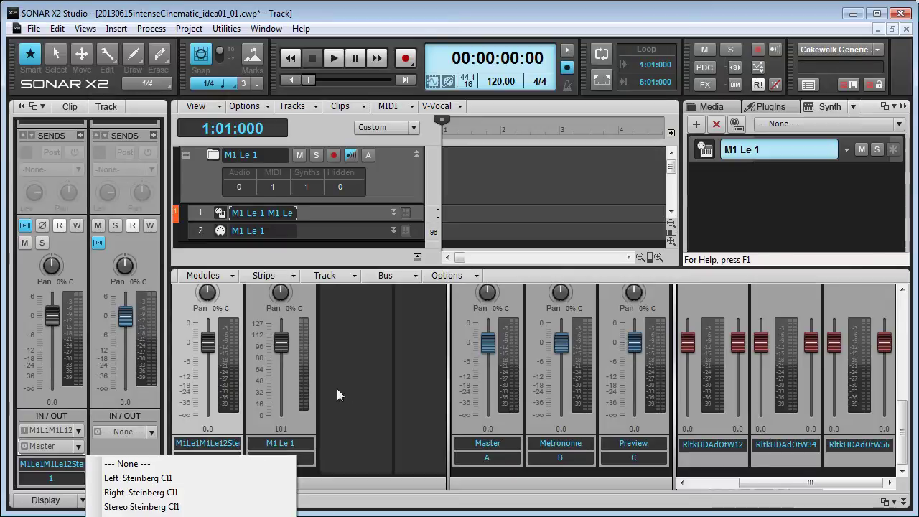
left_click(138, 462)
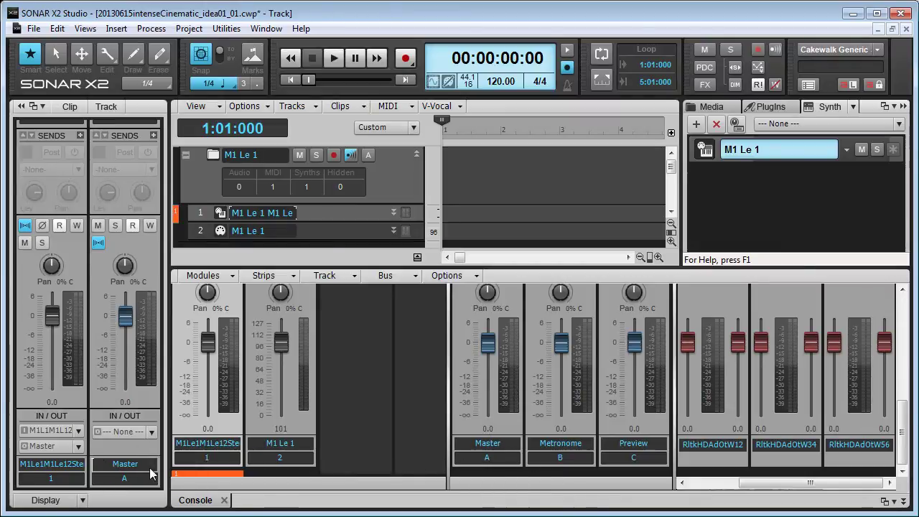
mouse_move(166, 421)
left_mouse_down()
mouse_move(9, 431)
mouse_move(170, 421)
left_mouse_up()
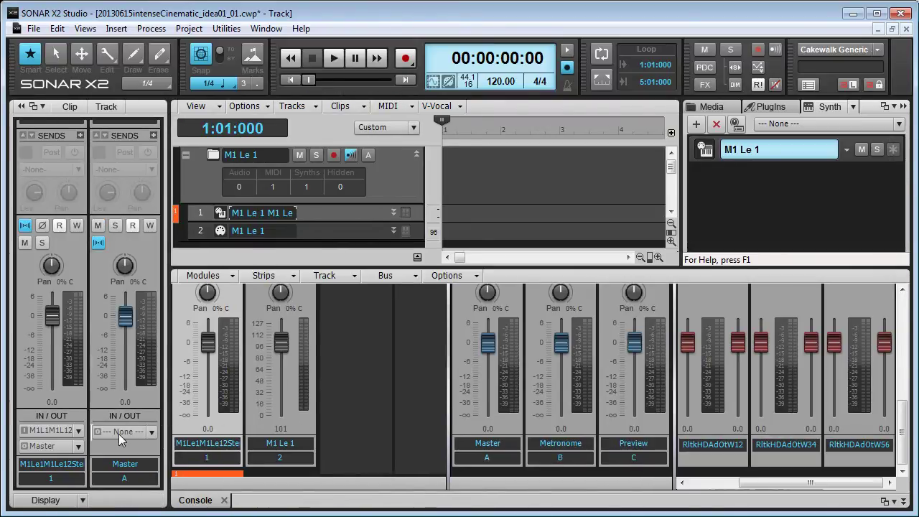
left_click(469, 427)
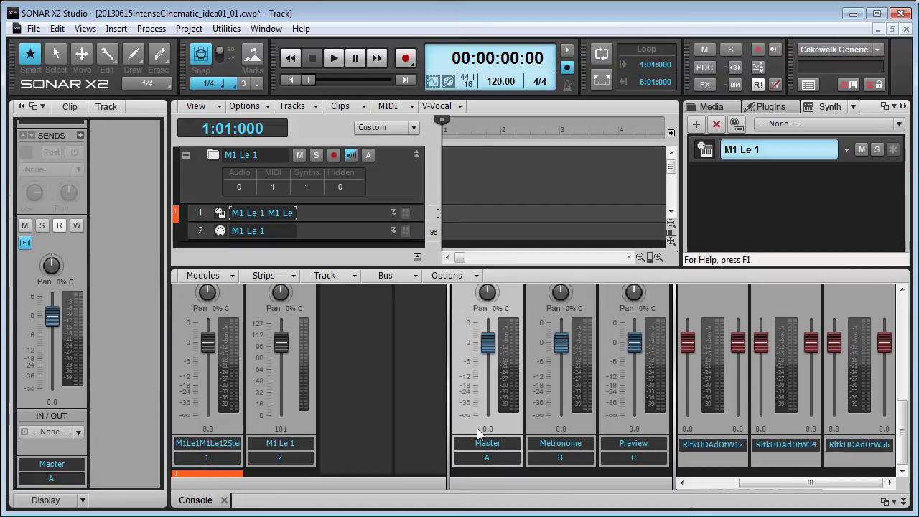
left_click(222, 348)
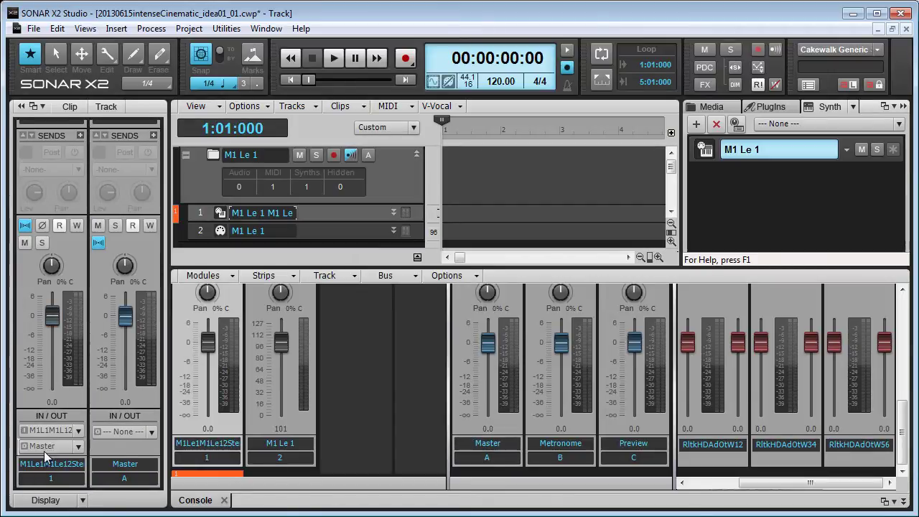
left_click(320, 231)
left_click(323, 218)
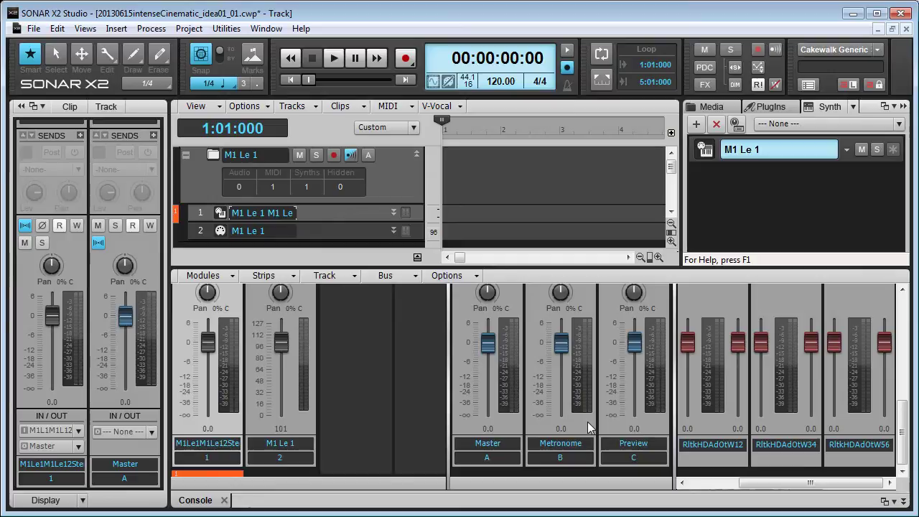
Step: Route the Master bus to Stereo Steinberg CI1, then switch it to the stereo Realtek output
left_click(133, 431)
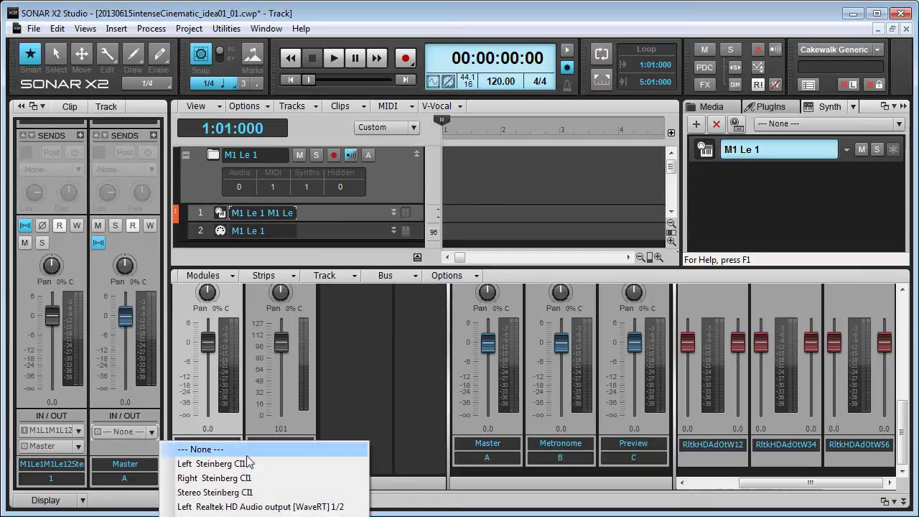
left_click(277, 493)
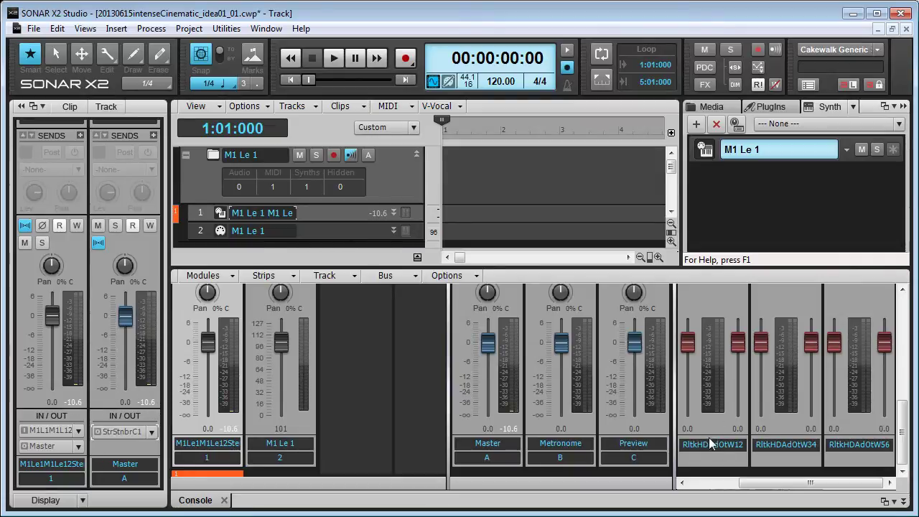
scroll(703, 437, "left", 1)
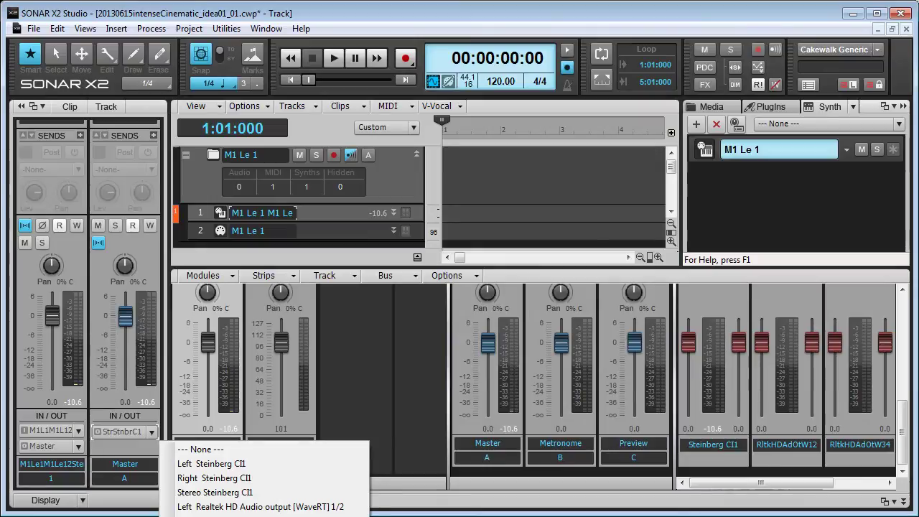
left_click(237, 516)
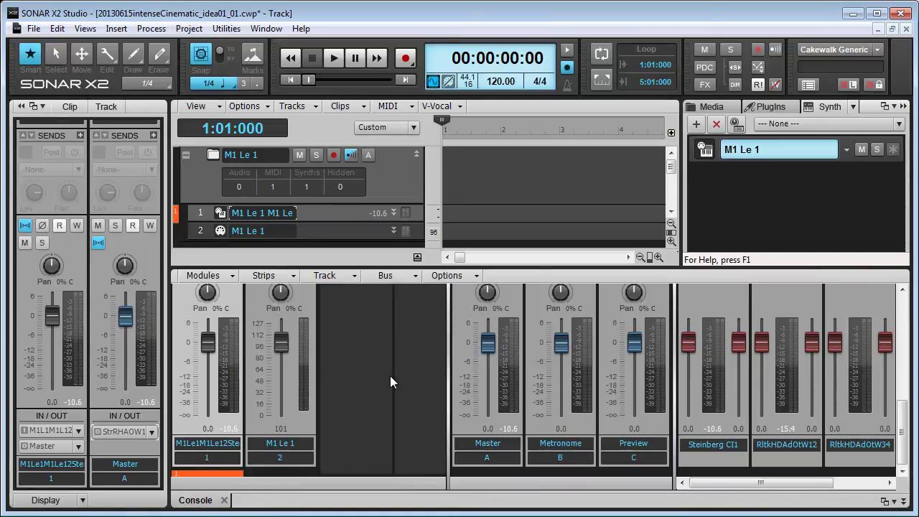
Step: Review Driver Settings (24-bit depth, stereo panning law) and cancel Preferences without changes
key("p")
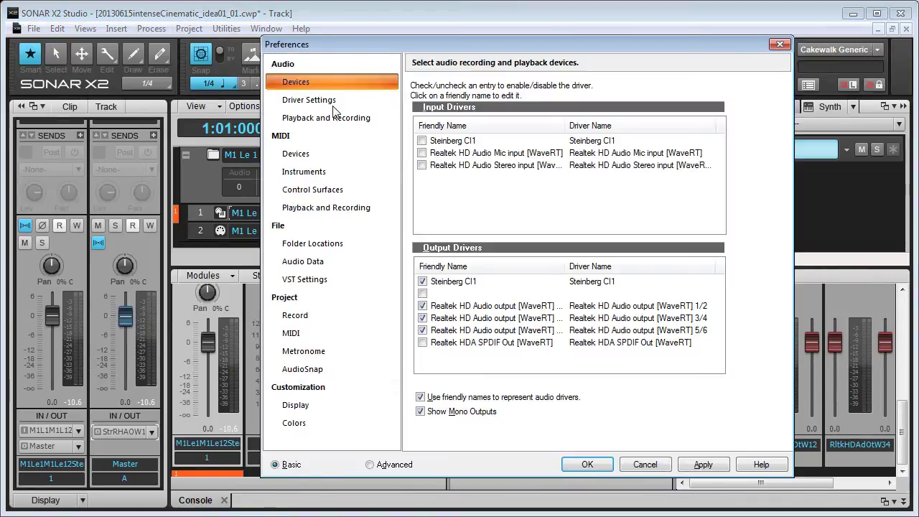
left_click(332, 103)
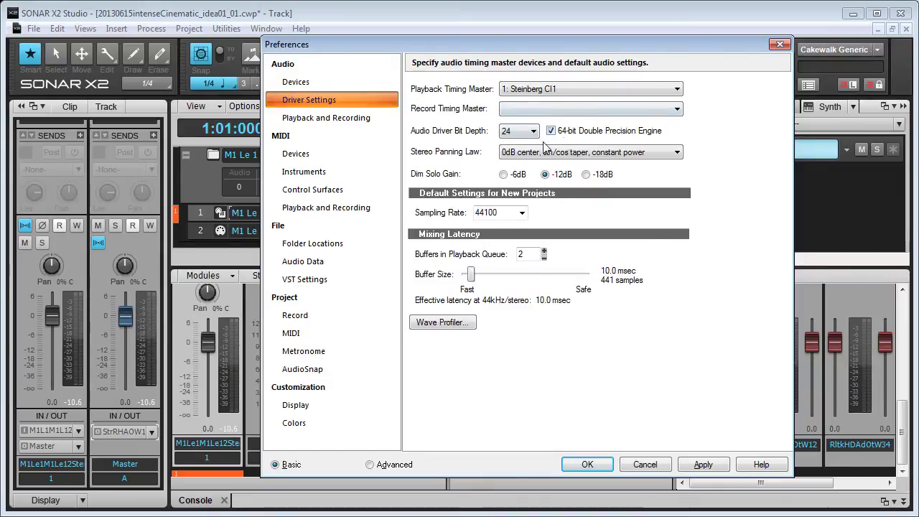
left_click(525, 132)
left_click(462, 136)
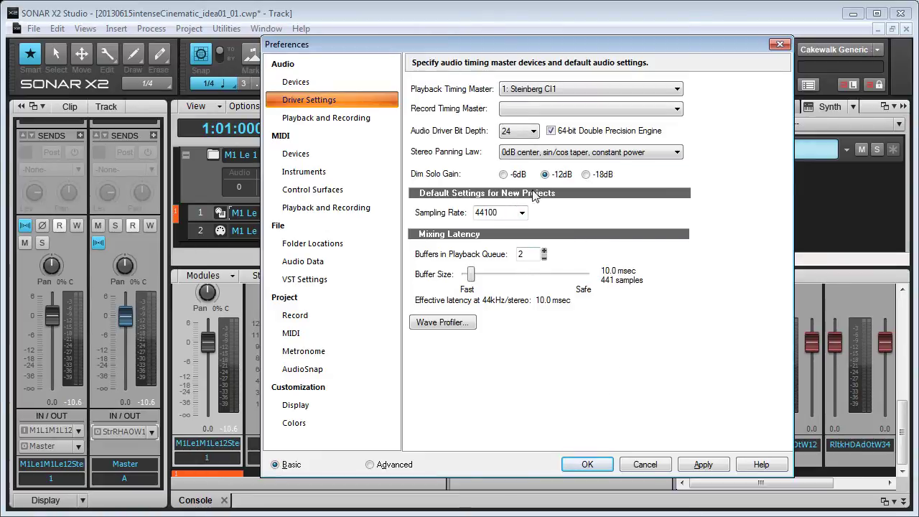
left_click(583, 155)
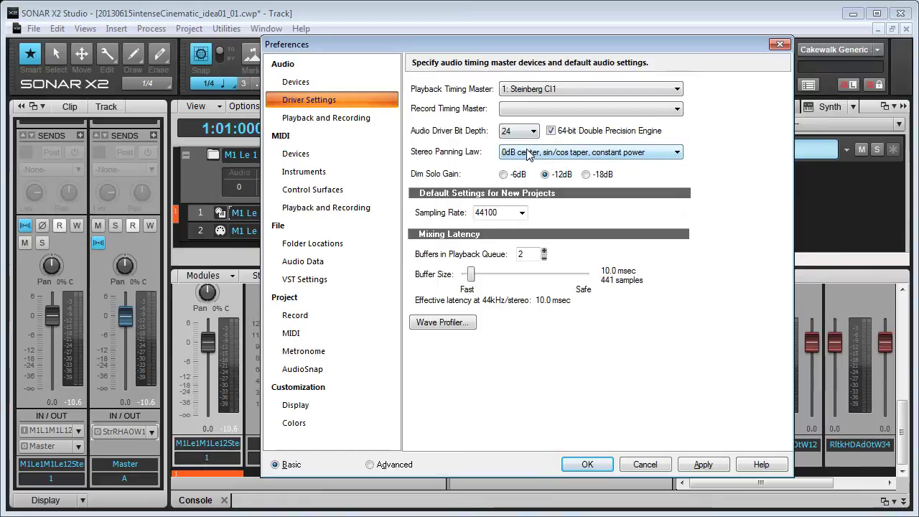
left_click(655, 469)
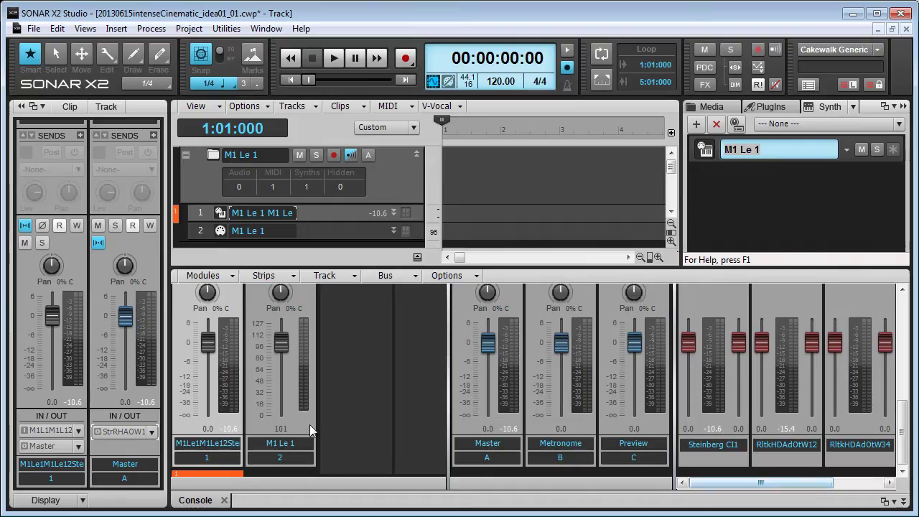
Step: Route the Master bus output to Realtek 3/4, then change it to Realtek 5/6
left_click(120, 432)
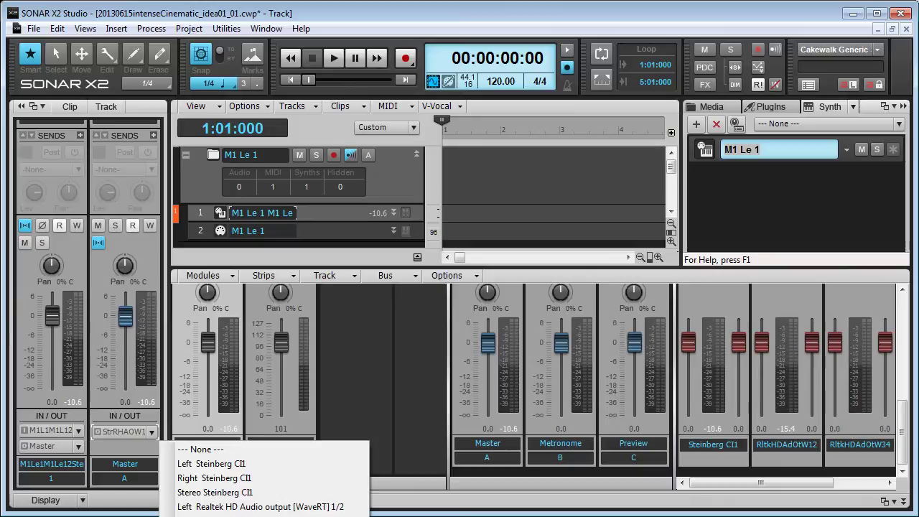
left_click(216, 513)
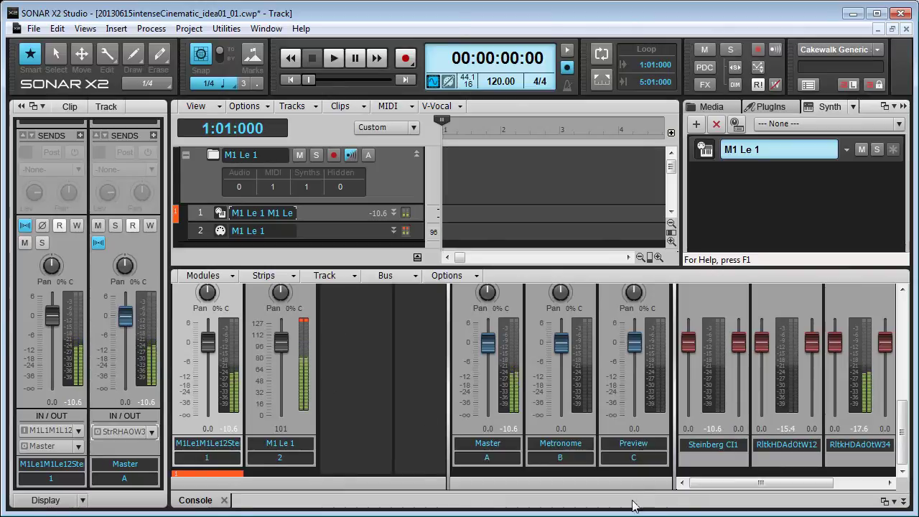
left_click(115, 432)
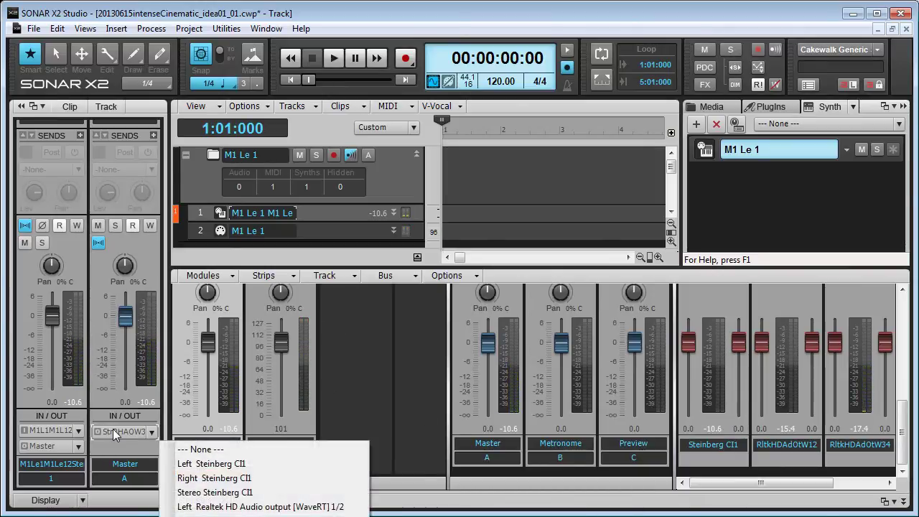
left_click(216, 513)
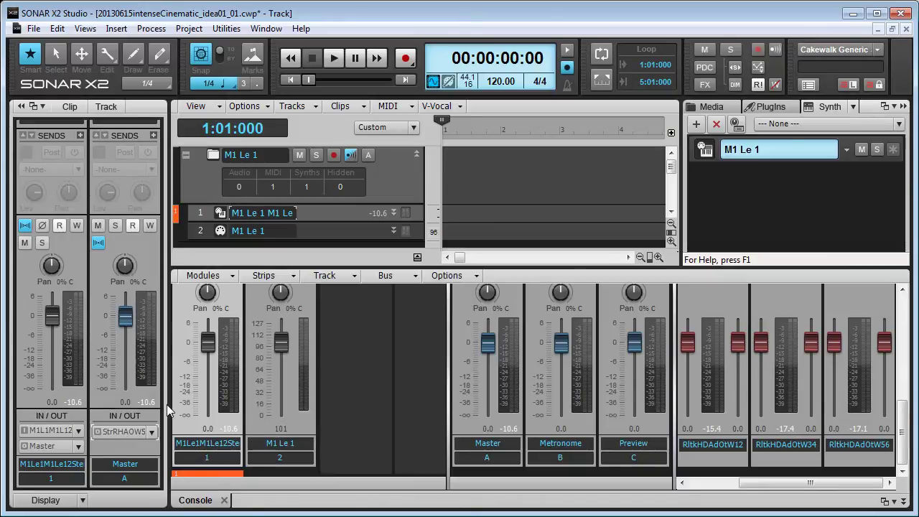
Step: Set the Playback and Recording driver mode to ASIO and apply it from the Devices page
key("p")
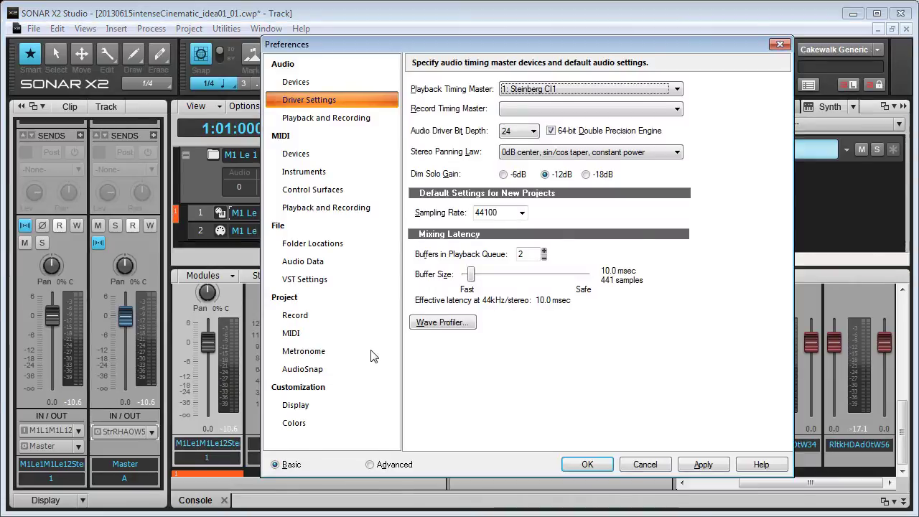
left_click(326, 118)
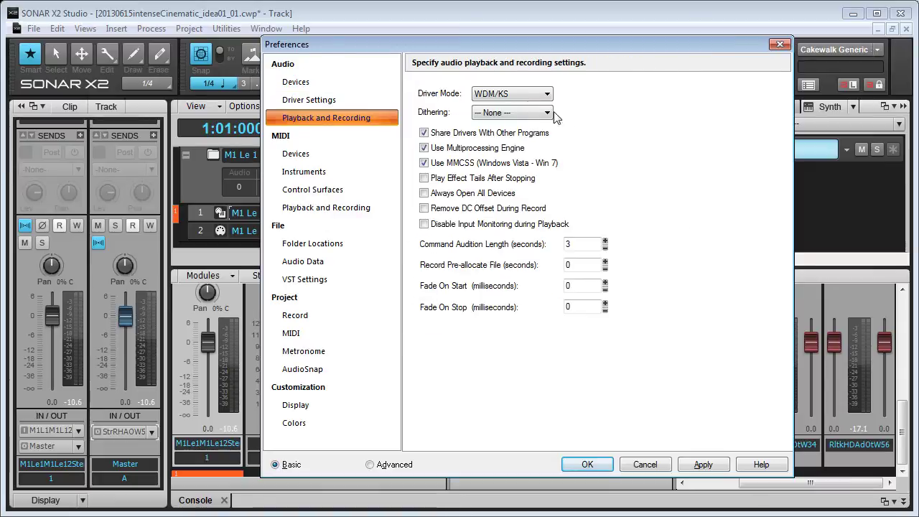
left_click(517, 94)
left_click(517, 125)
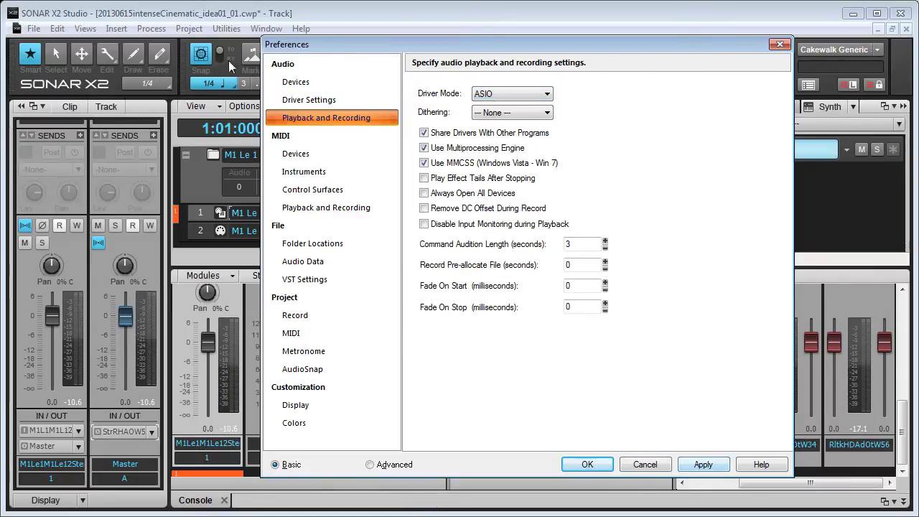
left_click(292, 82)
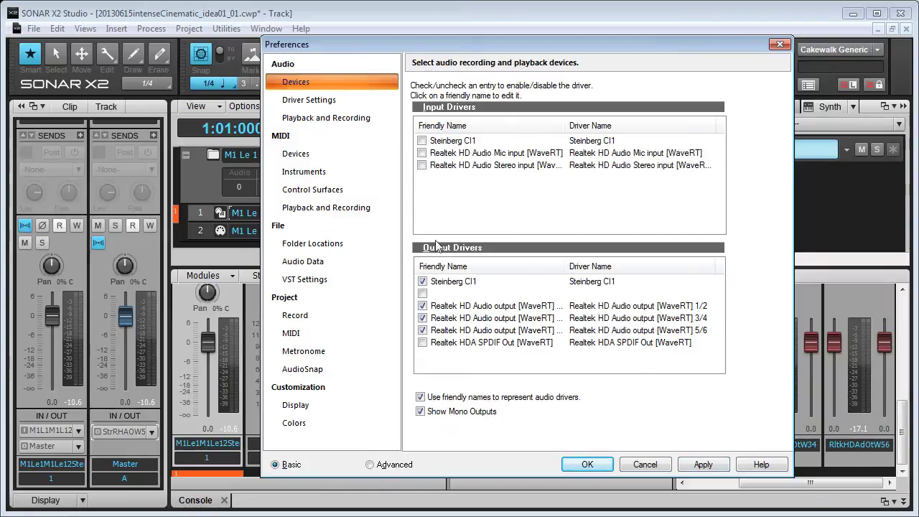
left_click(704, 465)
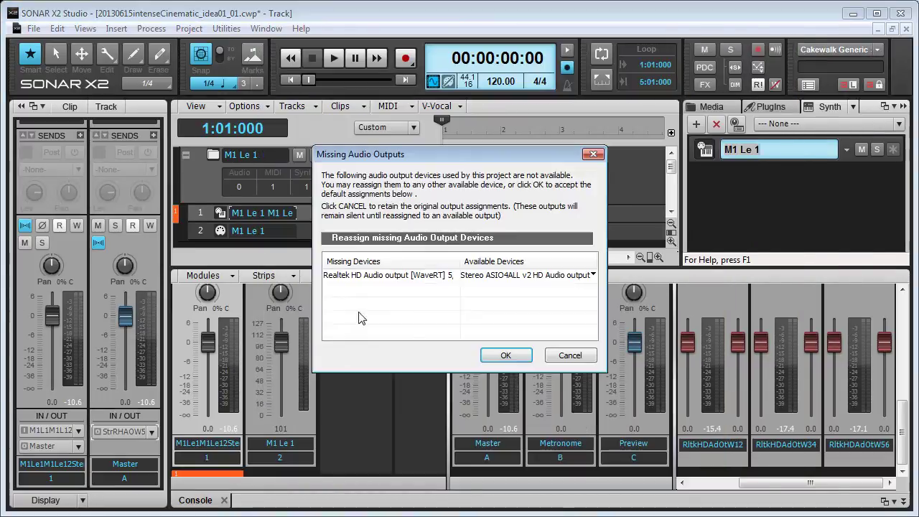
Step: Assign None to the missing Realtek 5/6 output and acknowledge the Silent Buses warning
left_click(592, 276)
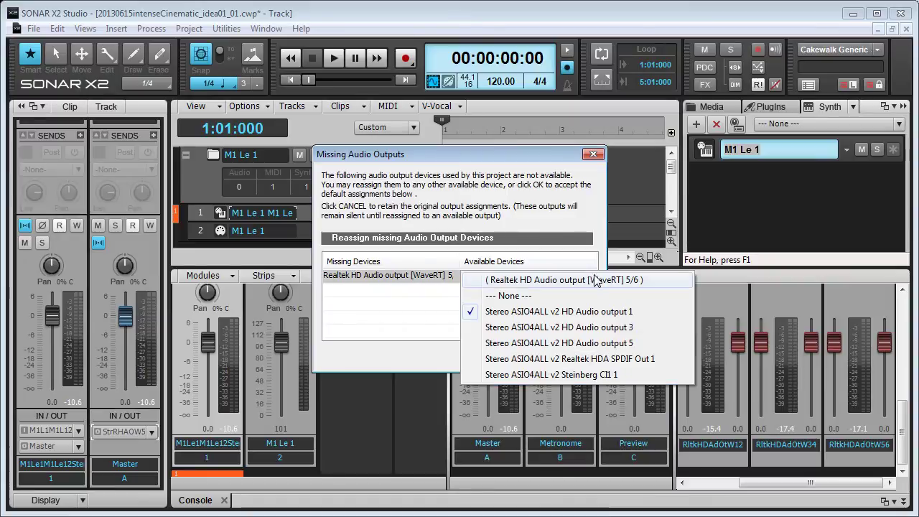
left_click(510, 296)
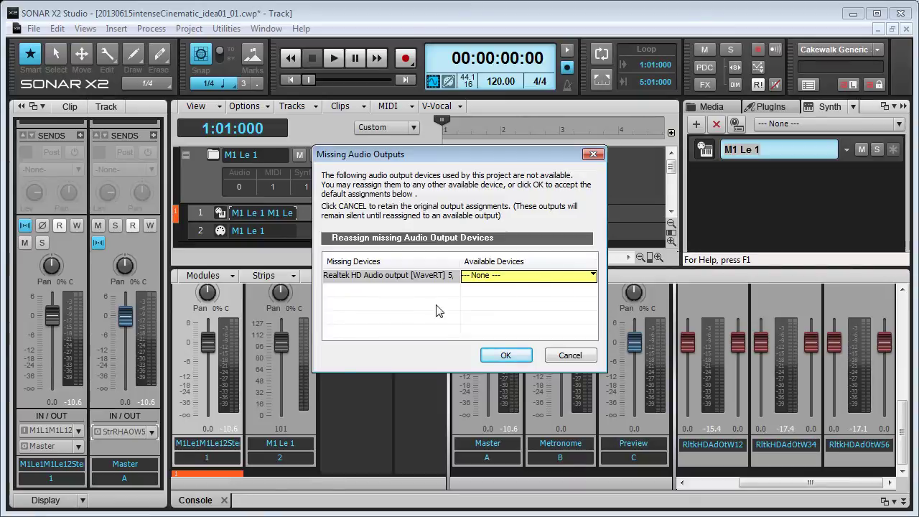
left_click(508, 357)
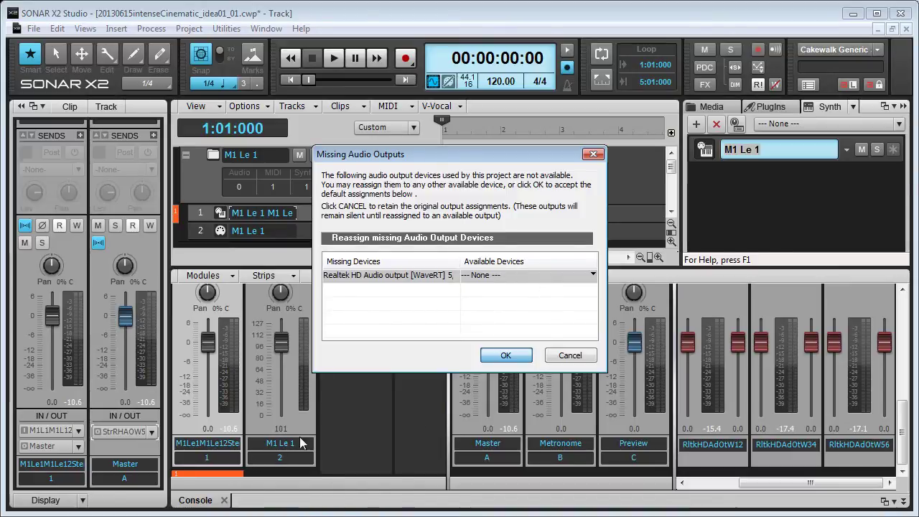
key("Return")
left_click(497, 356)
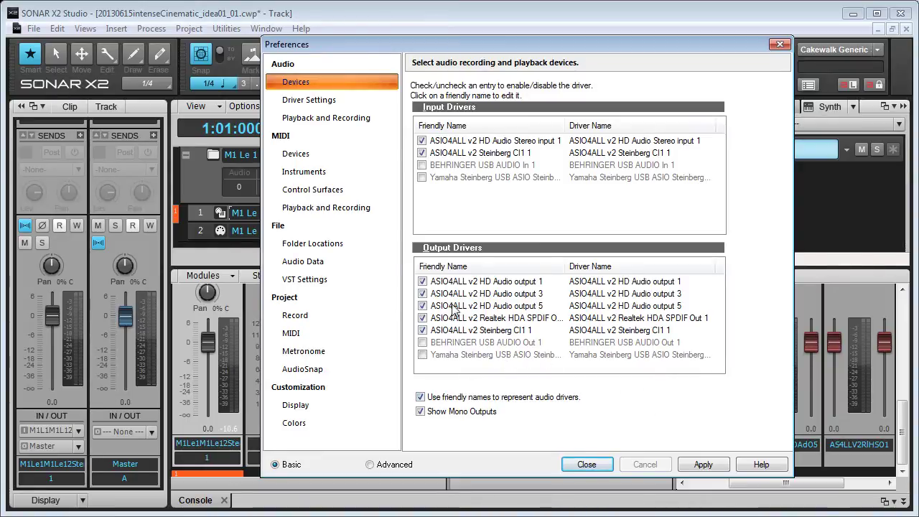
Step: Bring up the ASIO4ALL control panel from Driver Settings and move it to the left
left_click(301, 101)
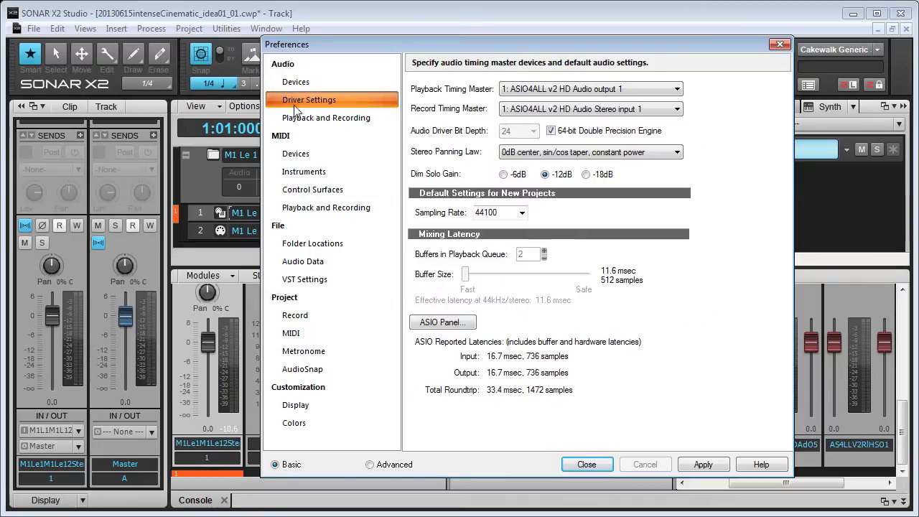
left_click(436, 332)
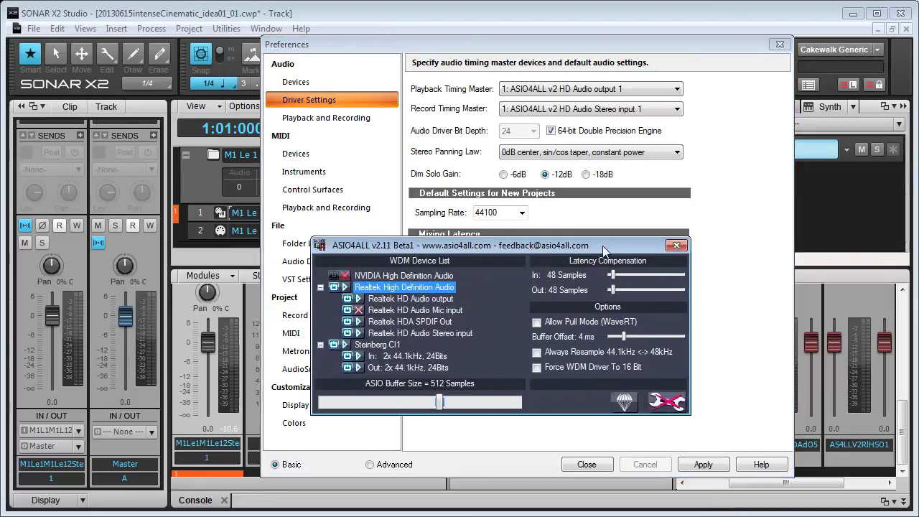
left_click_drag(591, 193, 406, 200)
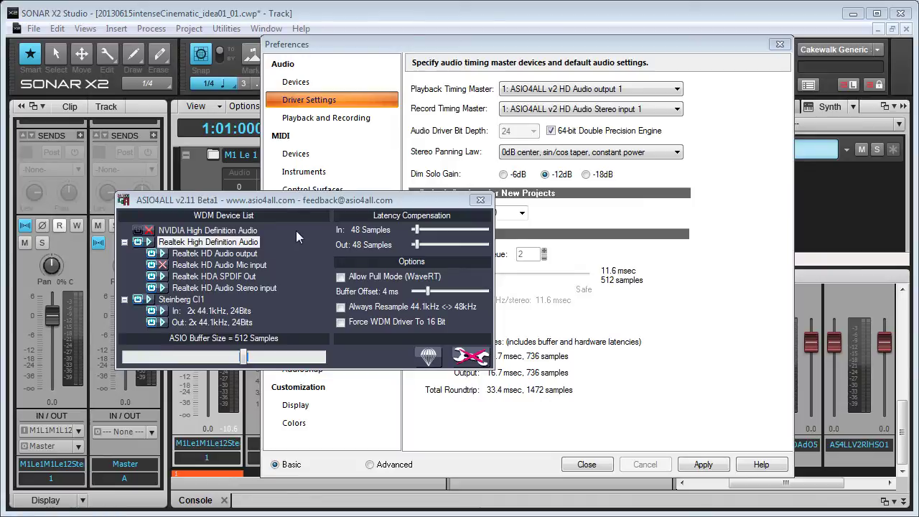
left_click_drag(305, 204, 245, 214)
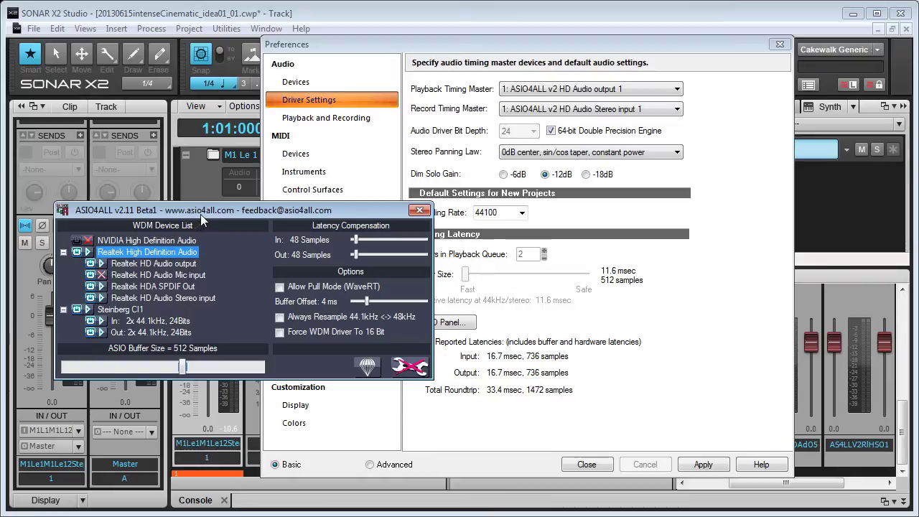
left_click_drag(206, 215, 231, 209)
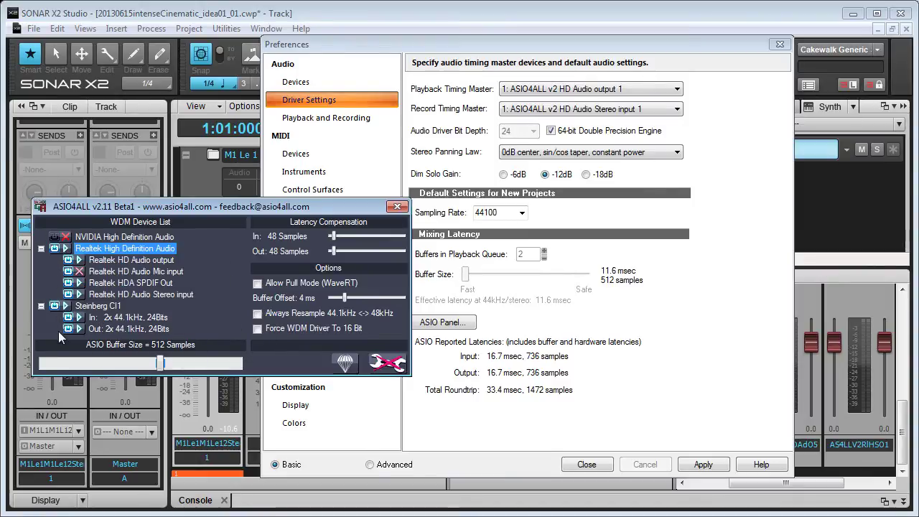
Step: Toggle the Realtek High Definition Audio device off, on, then off again in ASIO4ALL
mouse_move(110, 275)
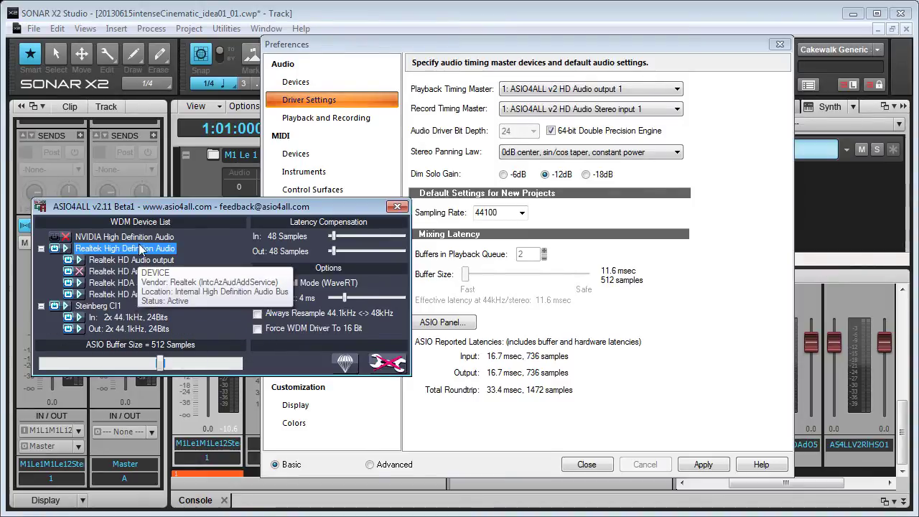
mouse_move(131, 249)
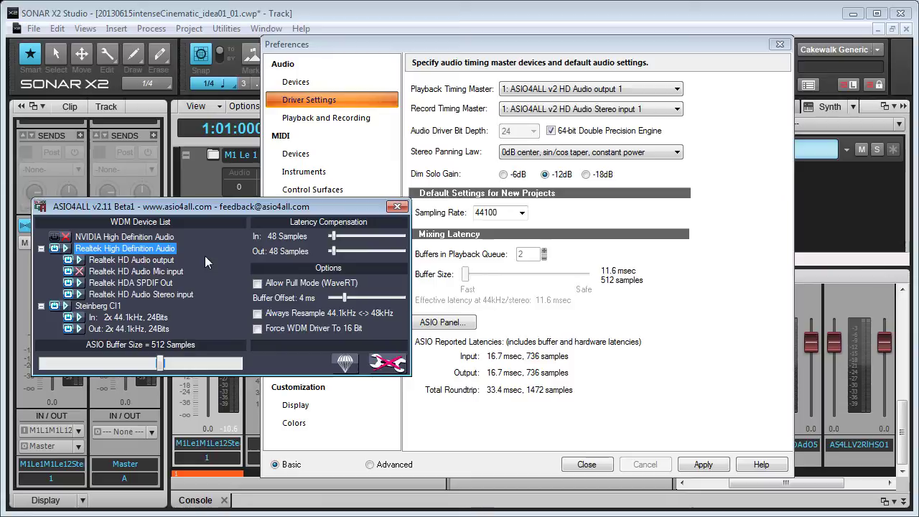
left_click(54, 248)
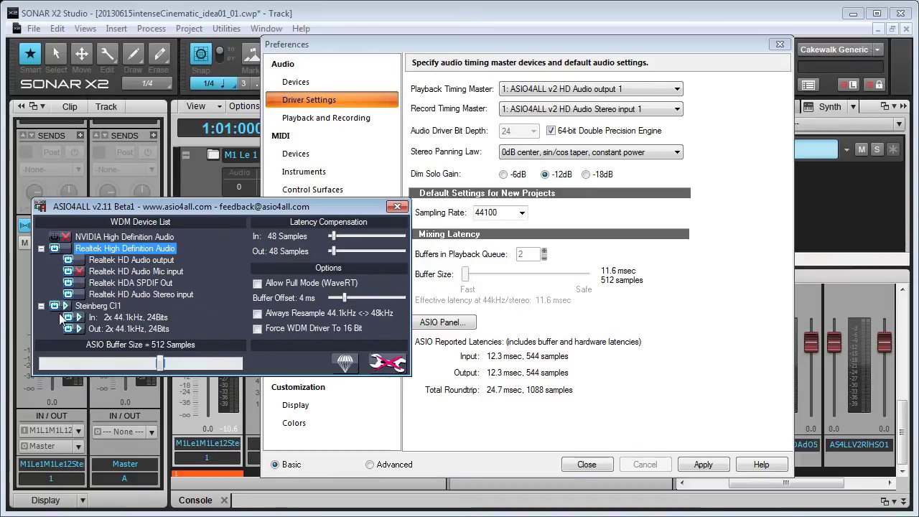
left_click(55, 249)
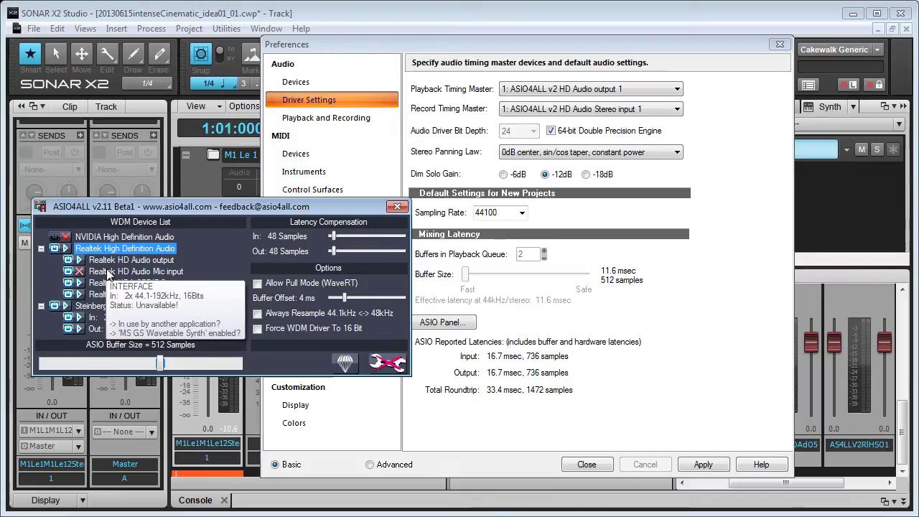
left_click(54, 248)
Step: Apply the ASIO4ALL device setup twice, close Preferences, and move the ASIO4ALL window aside
left_click(308, 86)
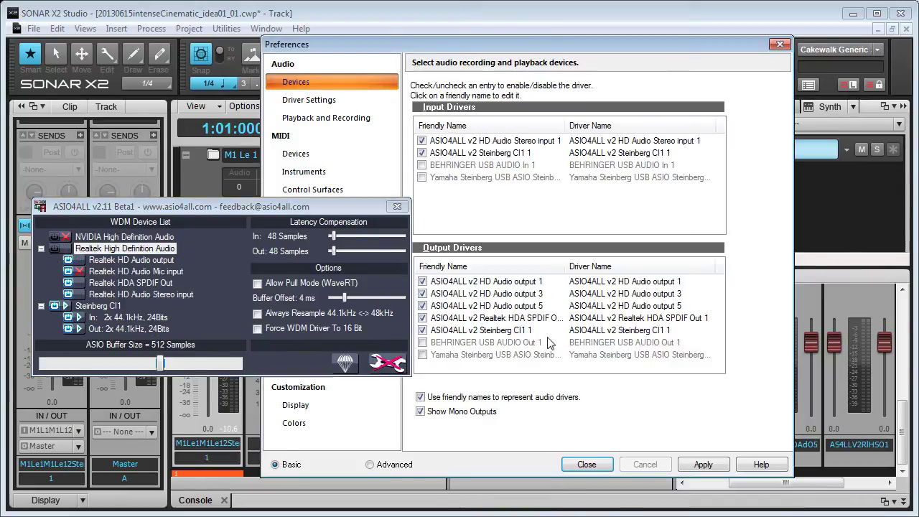
left_click(716, 468)
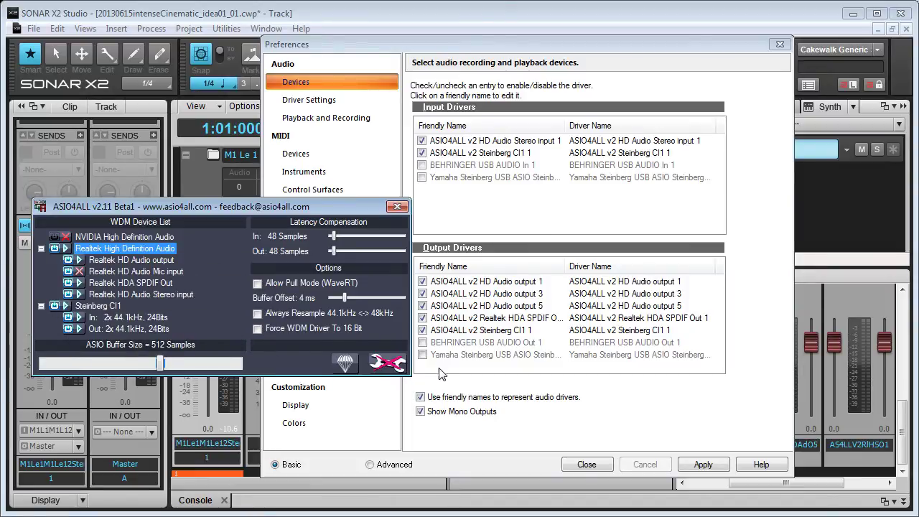
left_click(722, 466)
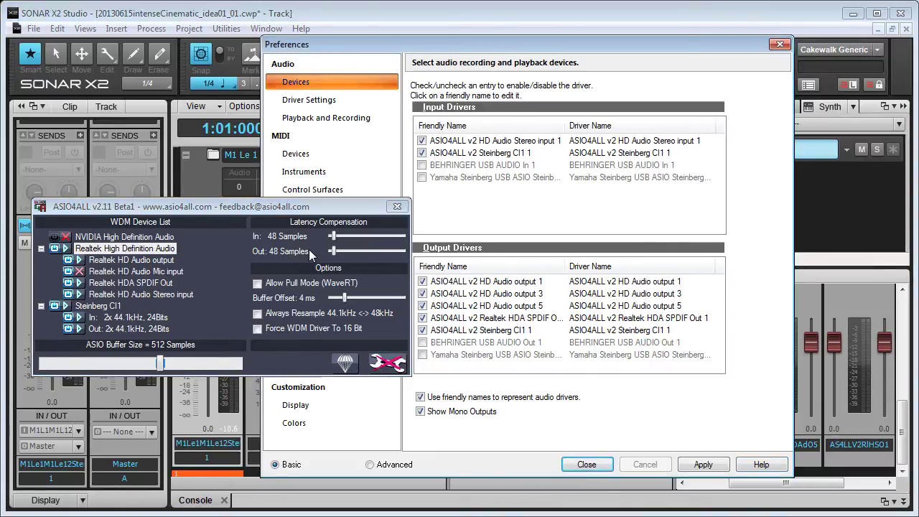
left_click(587, 464)
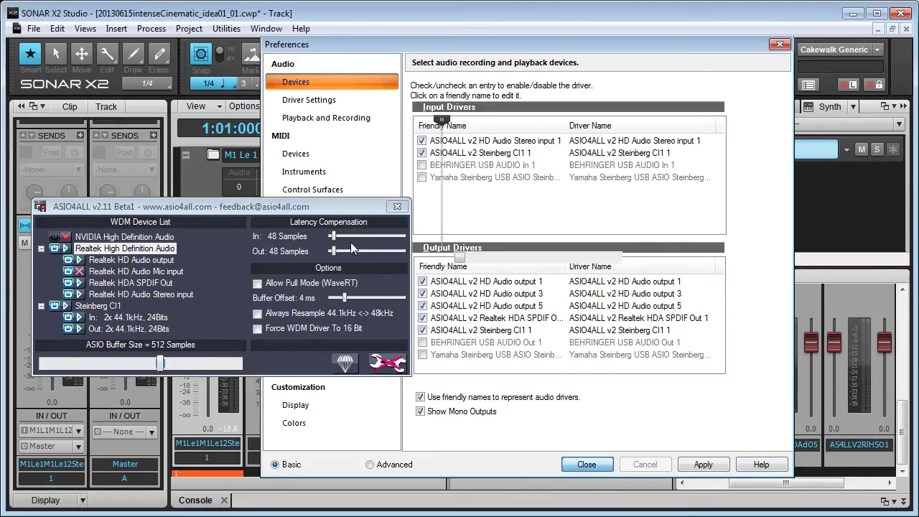
left_click_drag(333, 206, 388, 503)
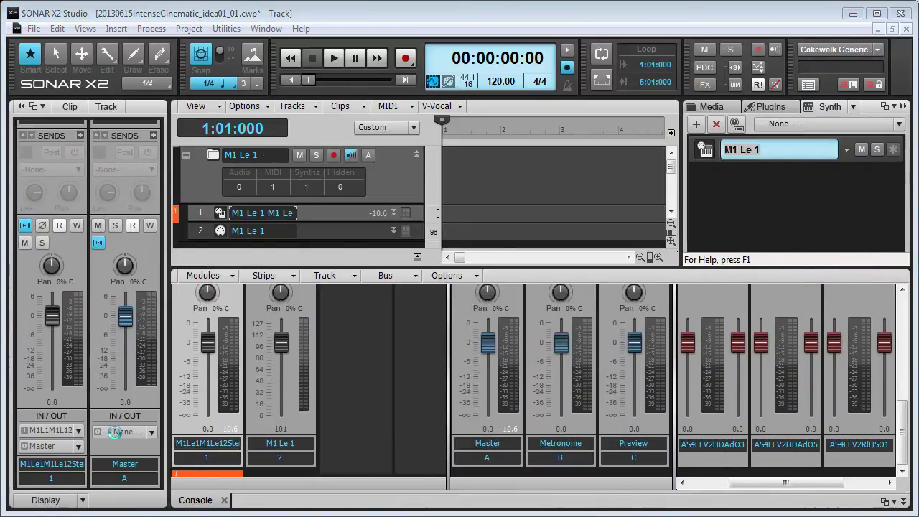
Step: Dismiss the silent Master warning and route Master to Stereo ASIO4ALL v2 Steinberg CI1 1
left_click(515, 356)
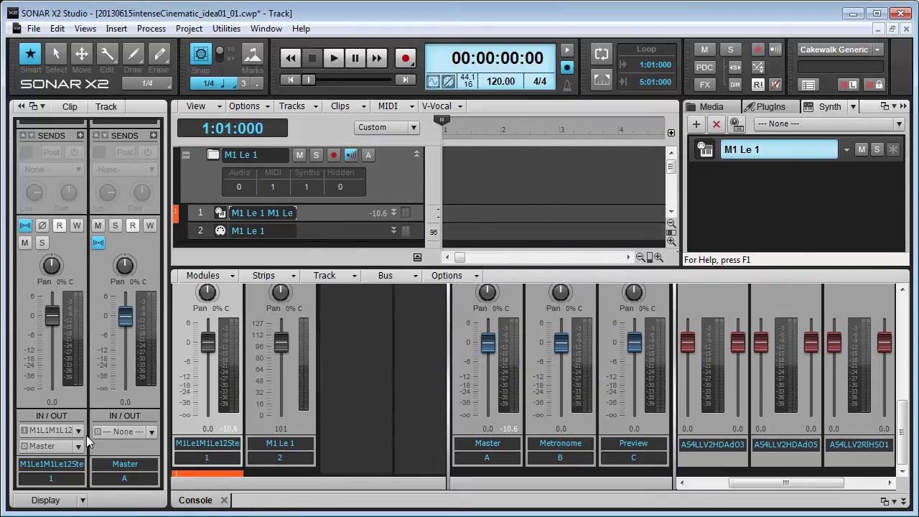
left_click(112, 434)
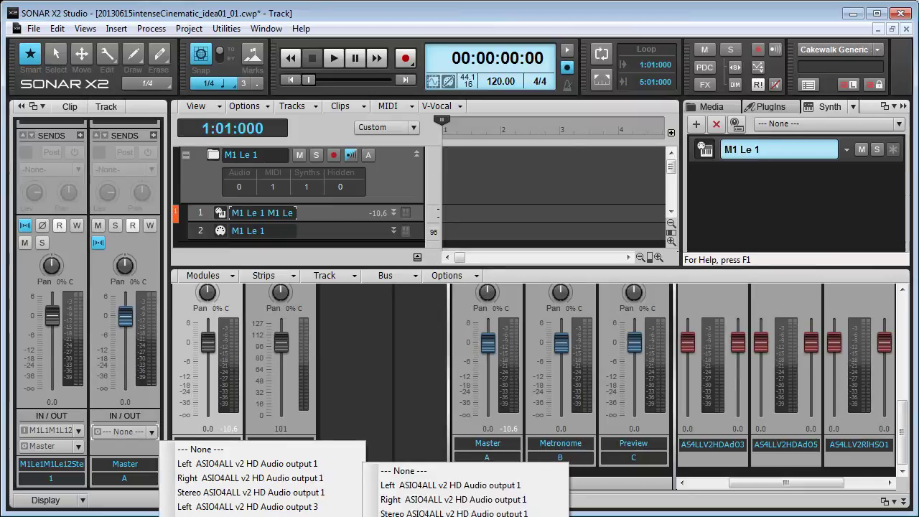
left_click(251, 492)
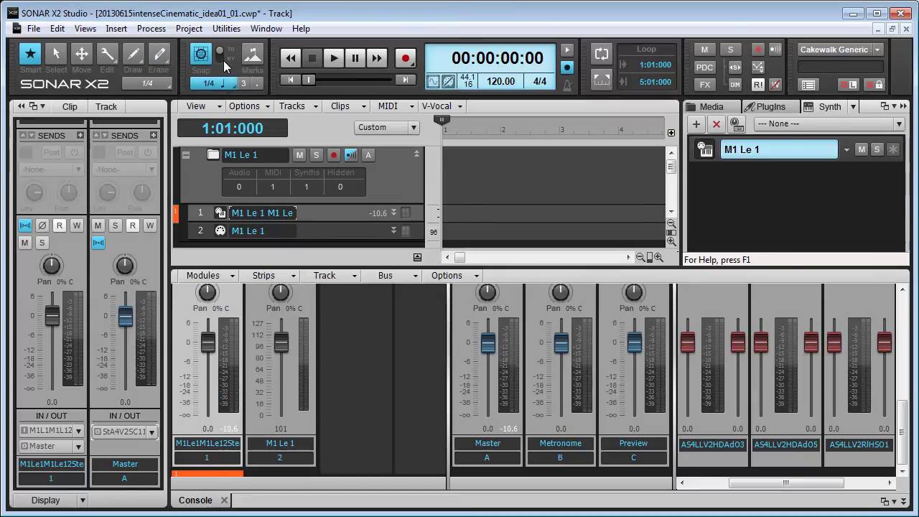
Step: Enable the ASIO4ALL v2 Steinberg CI1 1 output driver, close Preferences, and list Master outputs
key("p")
left_click(324, 100)
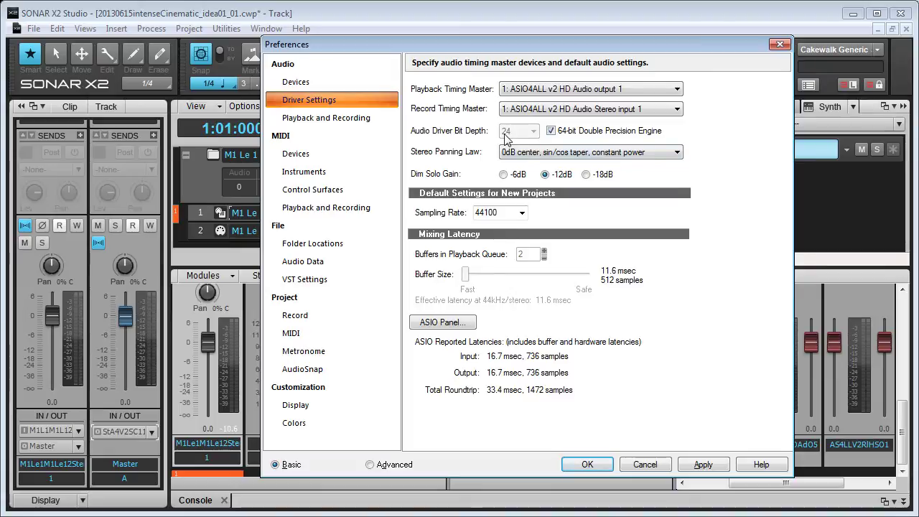
left_click(321, 84)
left_click(343, 98)
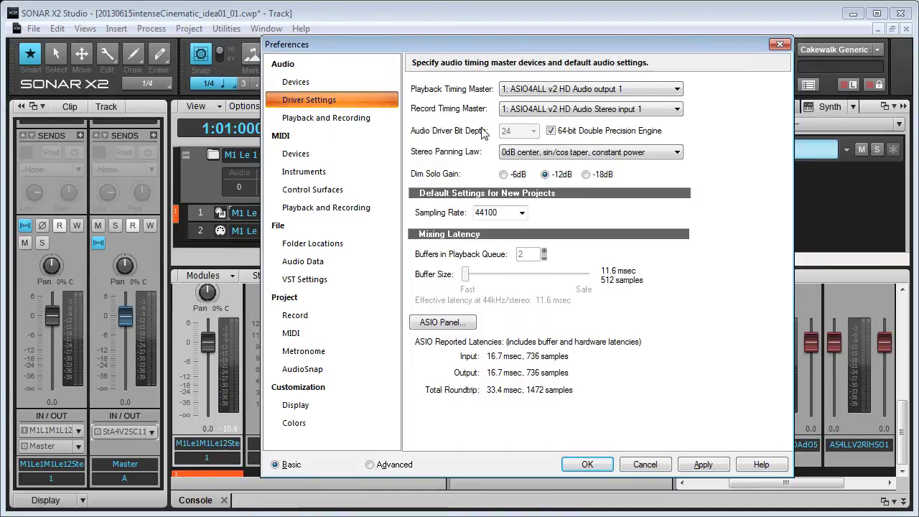
key("Up")
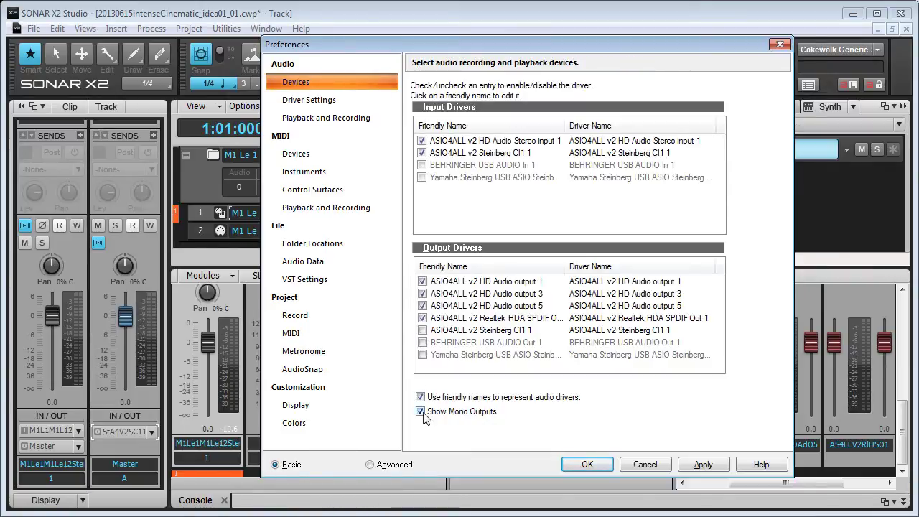
left_click(423, 330)
left_click(332, 101)
left_click(347, 84)
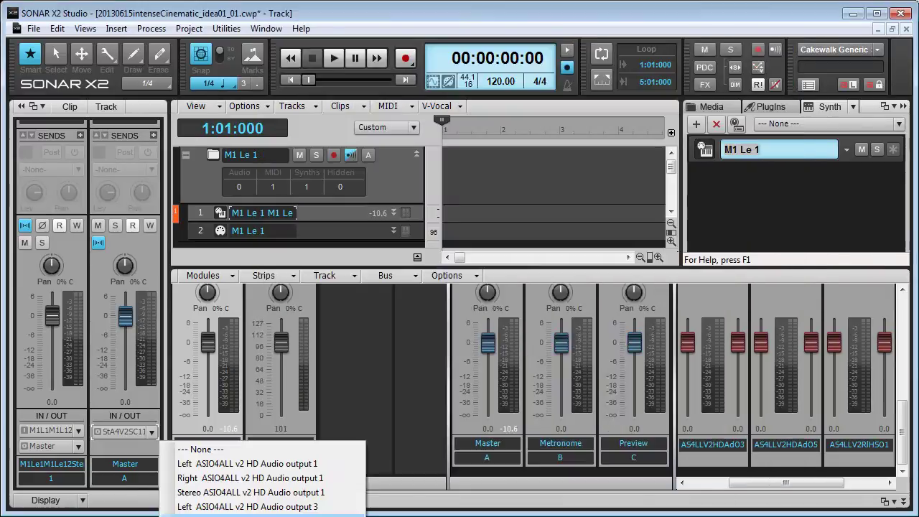
left_click(588, 465)
left_click(207, 443)
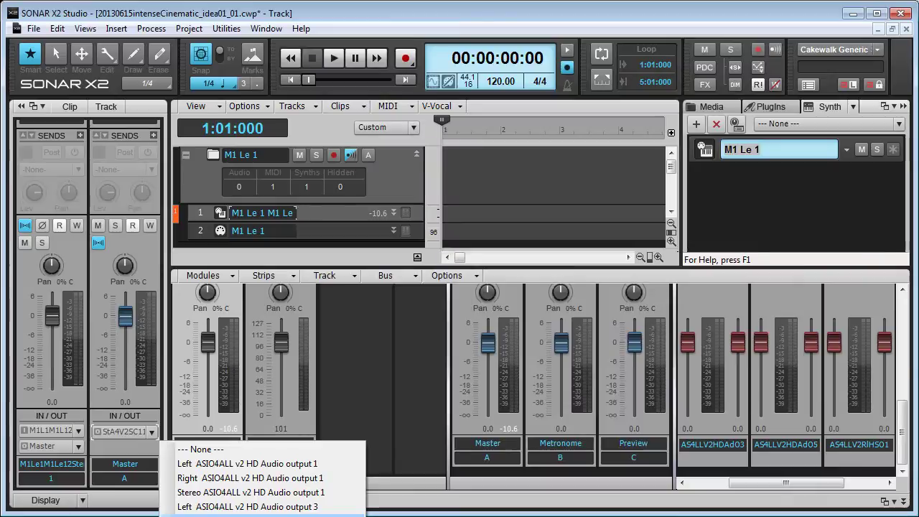
Step: Send the Master bus to Stereo ASIO4ALL v2 HD Audio output 1, then to Realtek SPDIF
left_click(230, 494)
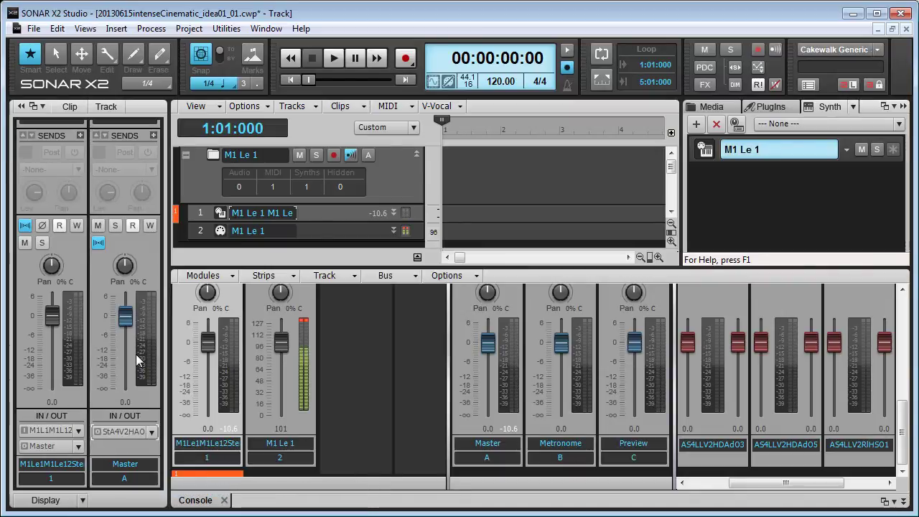
left_click(207, 443)
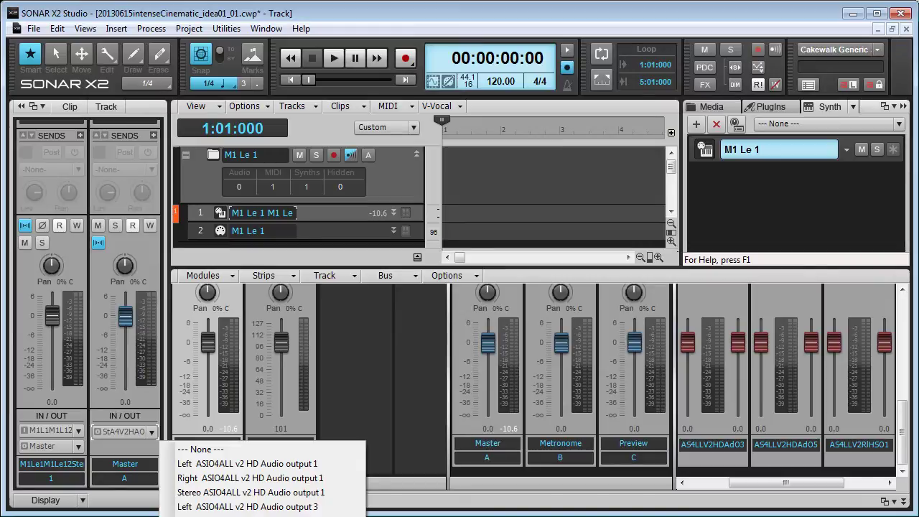
left_click(331, 463)
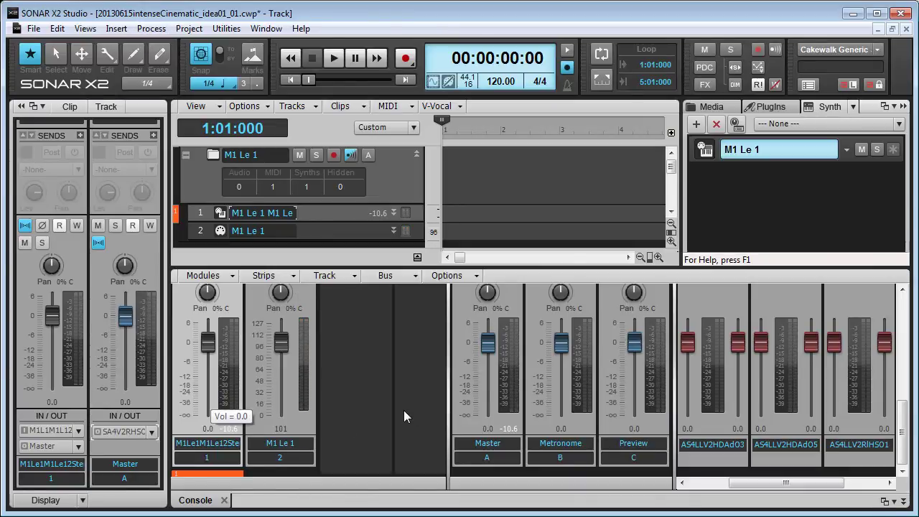
Step: Disable the HD Audio output 1 driver and pick a replacement for the missing SPDIF output
key("p")
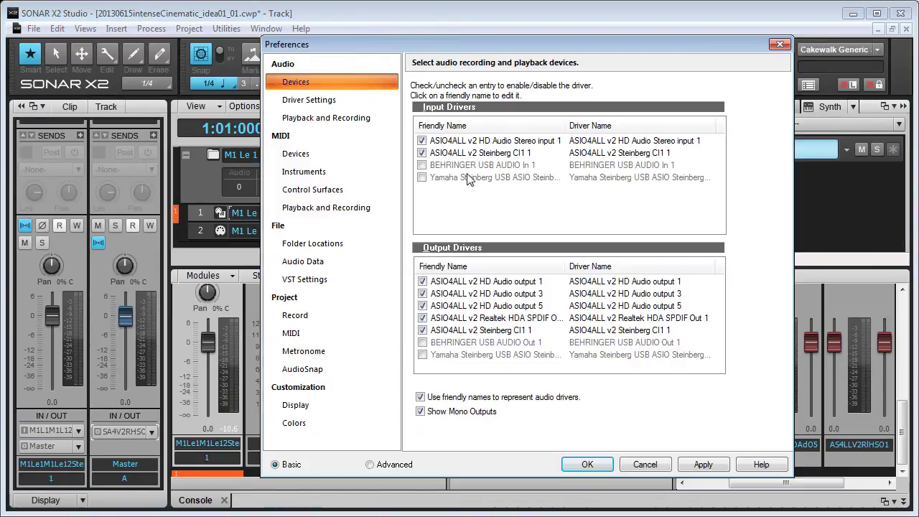
left_click(422, 282)
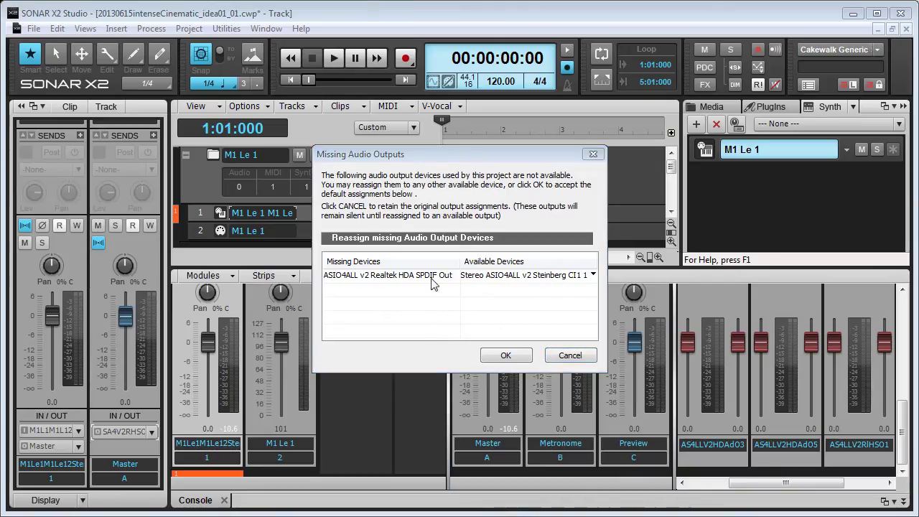
left_click(594, 276)
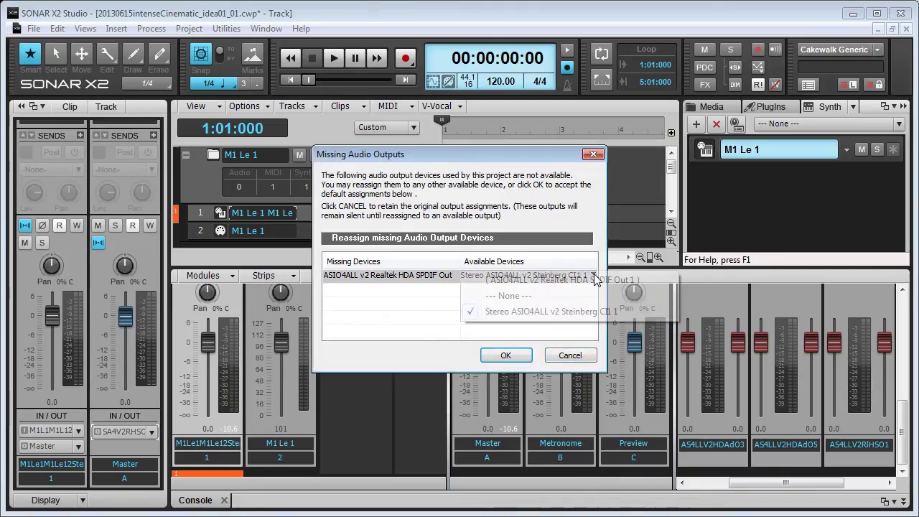
left_click(556, 280)
left_click(522, 358)
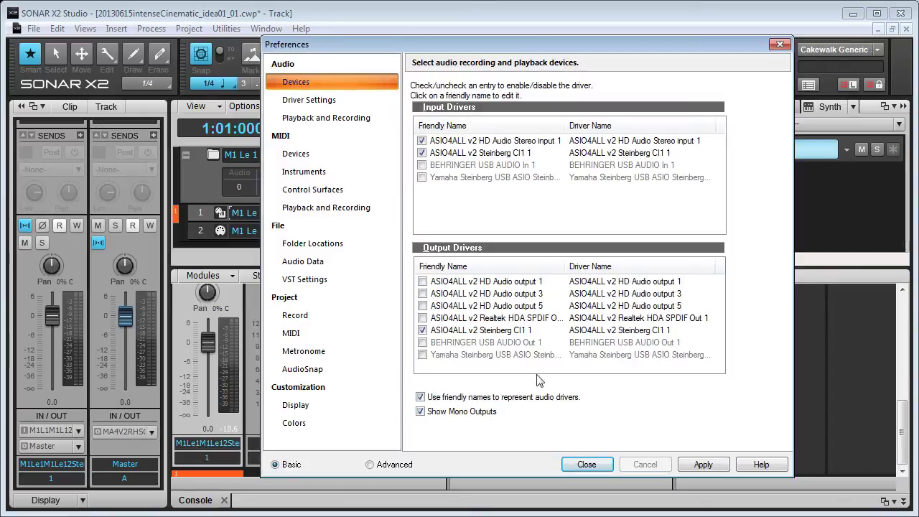
Step: Close Preferences, accept Steinberg CI1 as the Master replacement, and check the Master output list
left_click(587, 464)
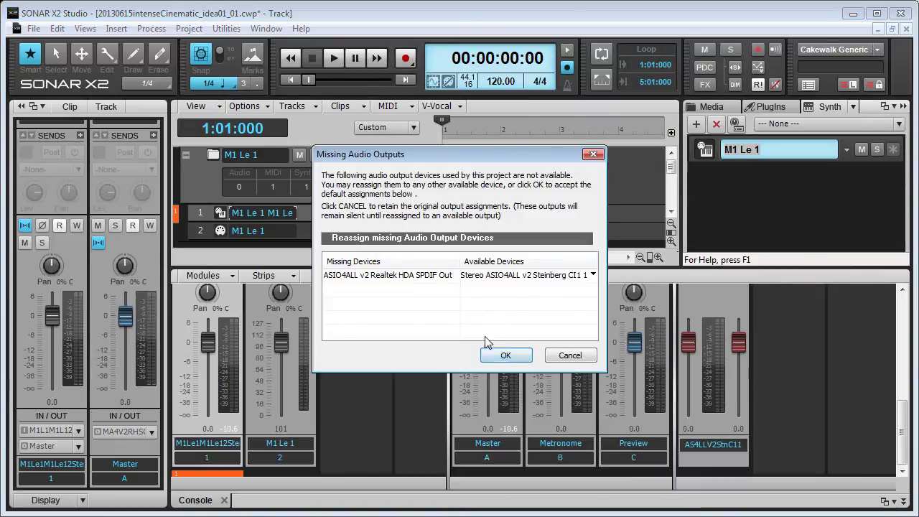
left_click(503, 356)
left_click(135, 432)
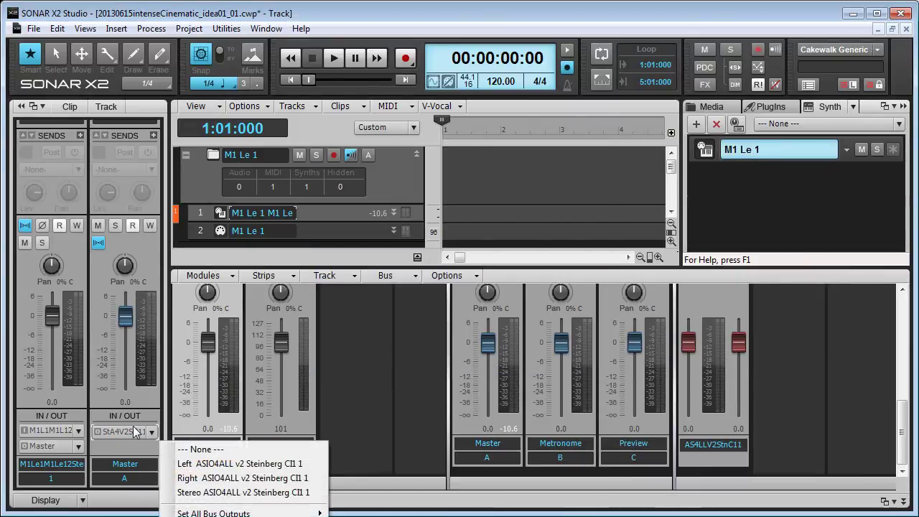
left_click(136, 425)
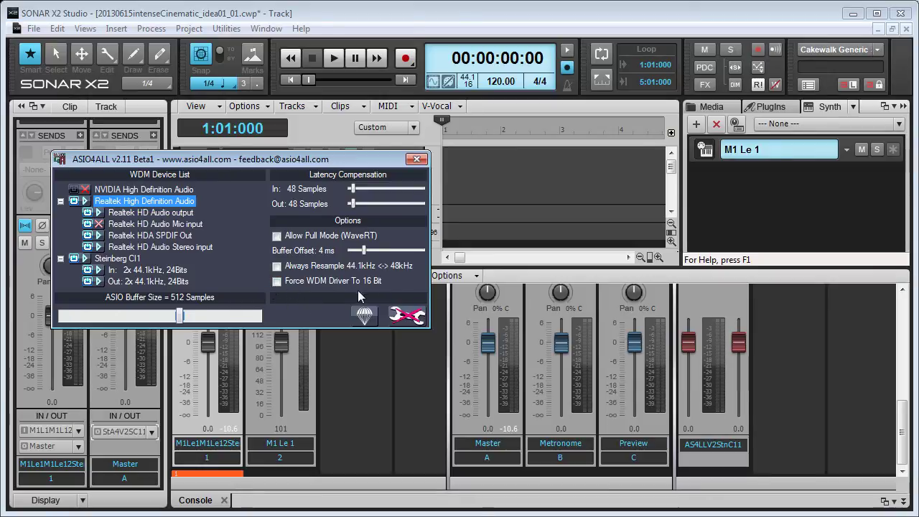
Step: Enable Force WDM Driver To 16 Bit in ASIO4ALL, then close its control panel
left_click(277, 281)
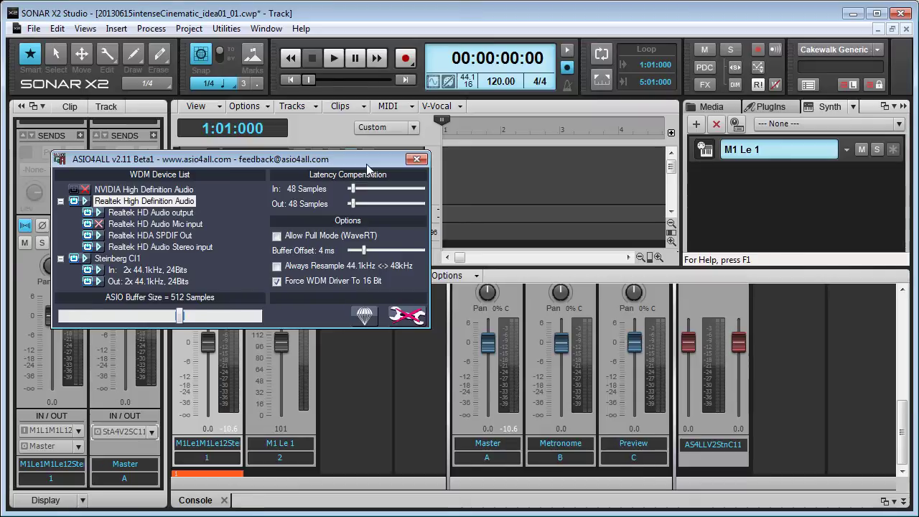
left_click(417, 159)
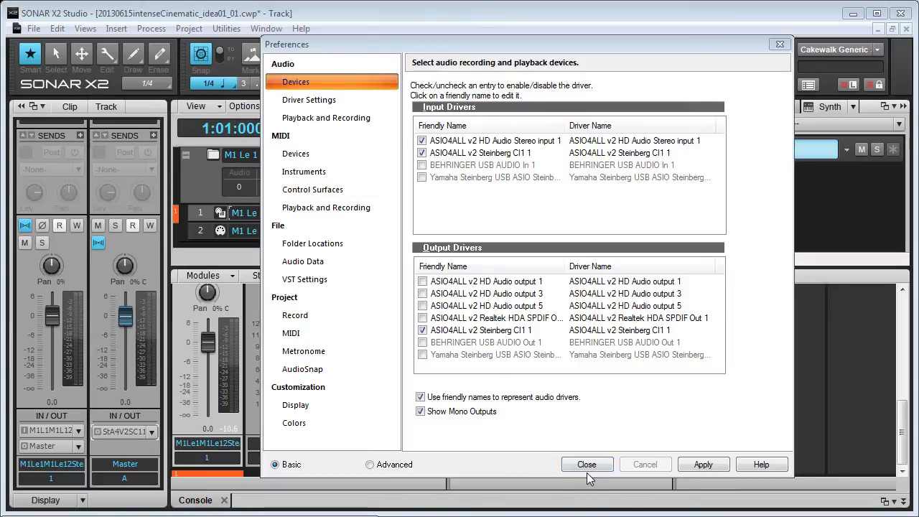
Step: Close Preferences and route the Master bus output to Stereo ASIO4ALL v2 Steinberg CI1
left_click(587, 466)
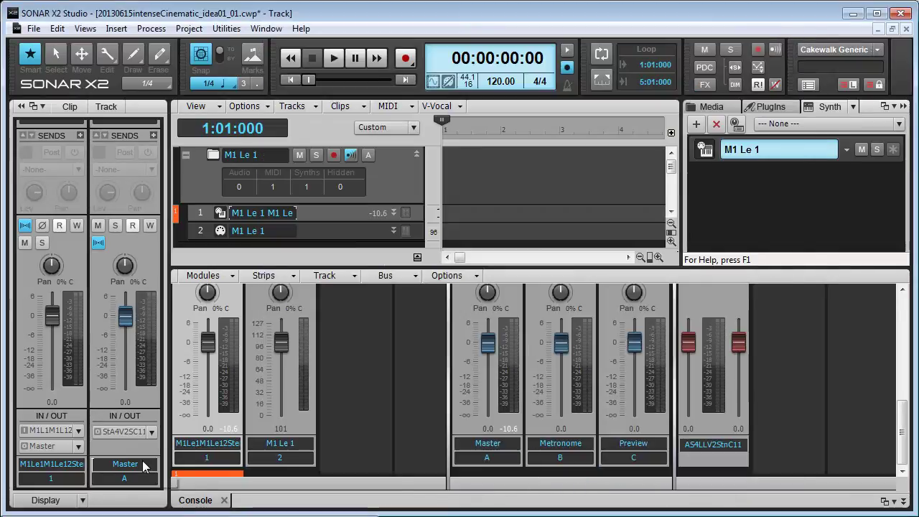
left_click(143, 446)
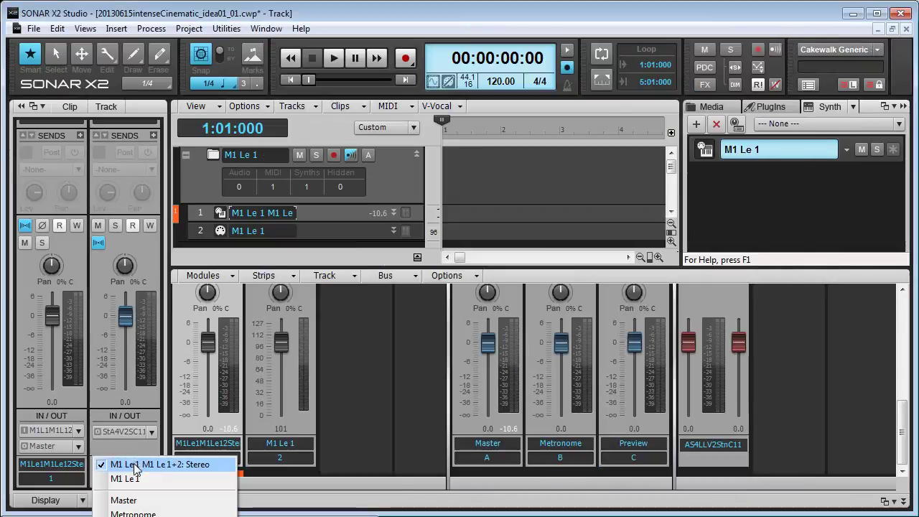
left_click(136, 431)
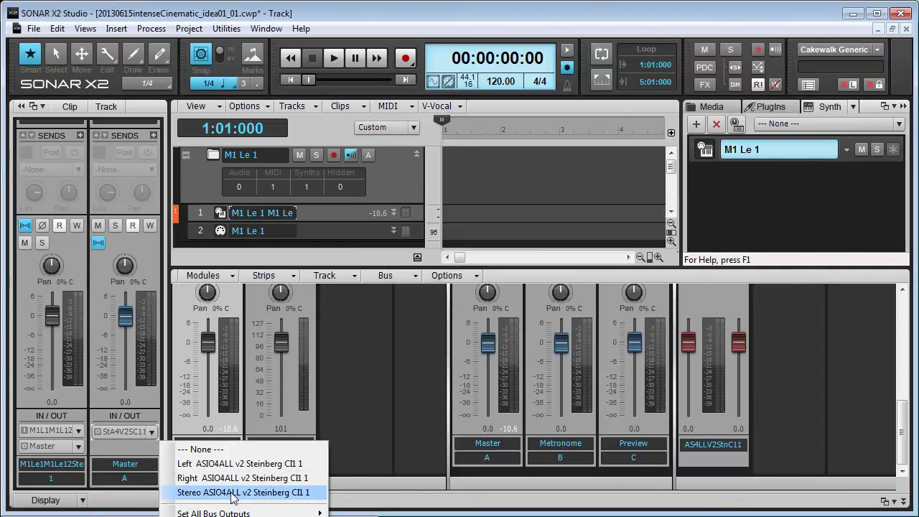
left_click(244, 492)
left_click(115, 433)
left_click(193, 447)
left_click(140, 436)
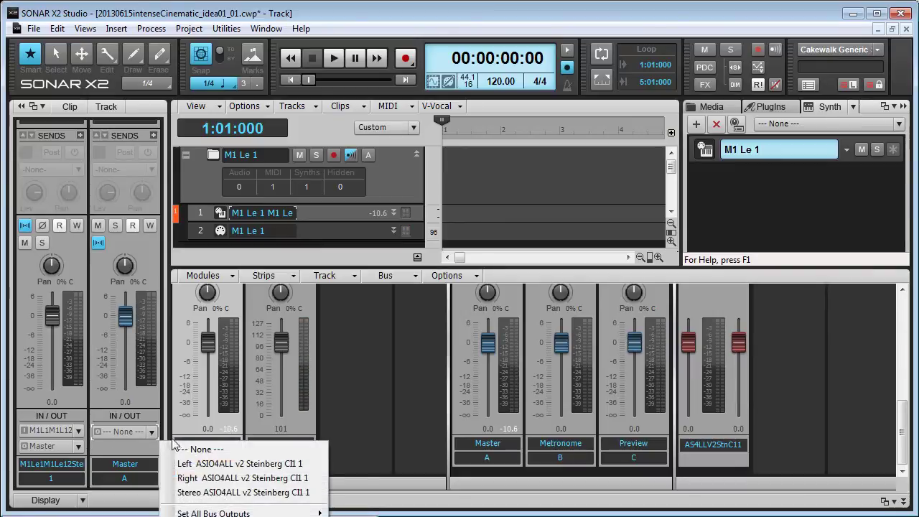
left_click(190, 492)
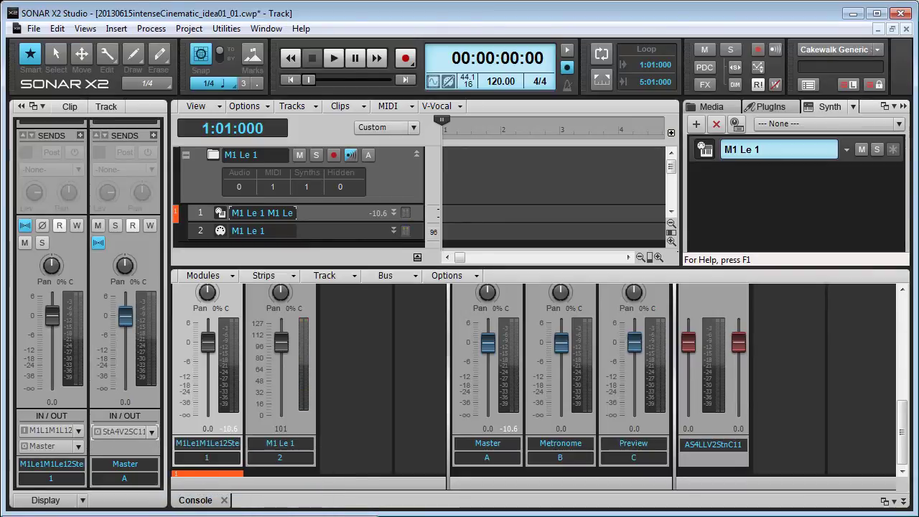
Step: Deactivate Steinberg CI1 in ASIO4ALL and accept HD Audio output as the Master's replacement
left_click_drag(250, 340, 250, 223)
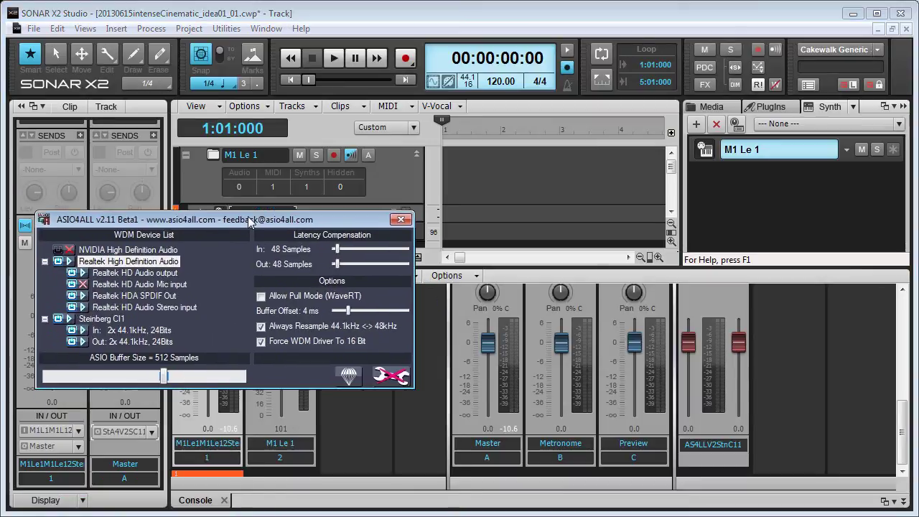
left_click(61, 318)
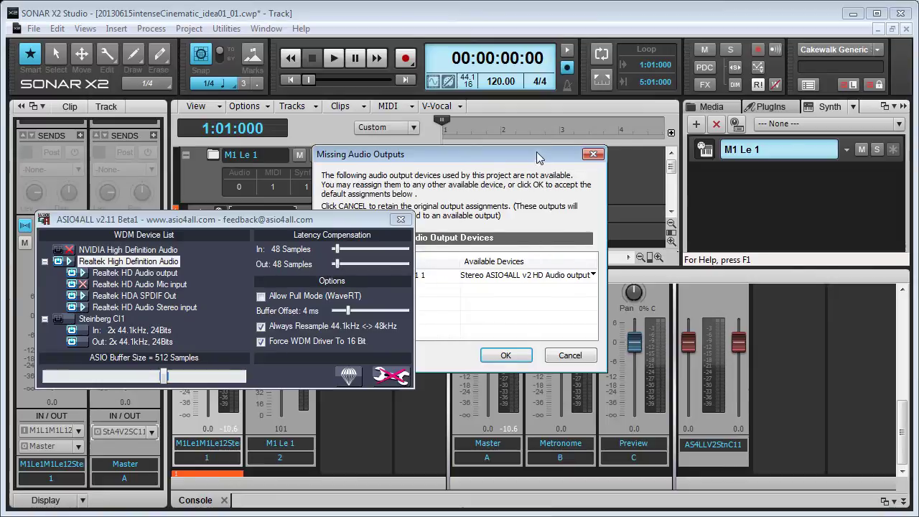
left_click_drag(535, 156, 747, 131)
left_click(726, 318)
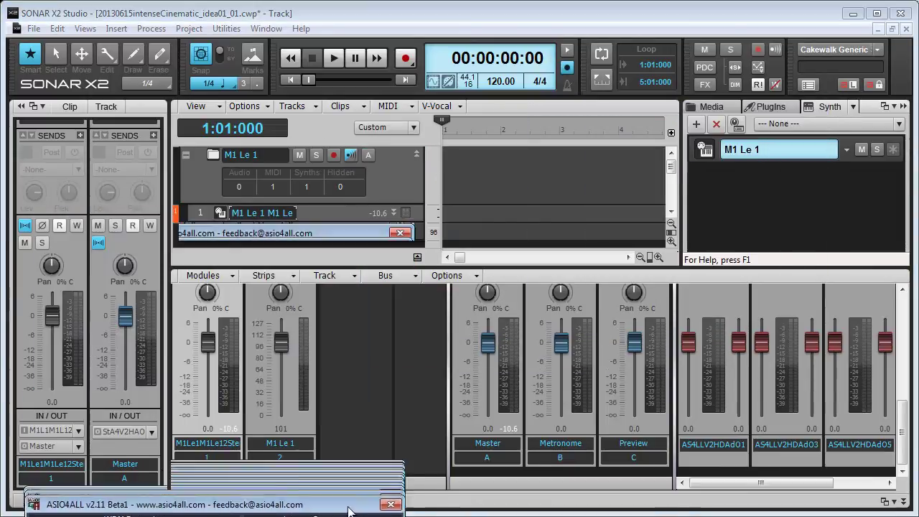
Step: In Audio Devices preferences, uncheck the Realtek HDA SPDIF Out driver and apply
key("p")
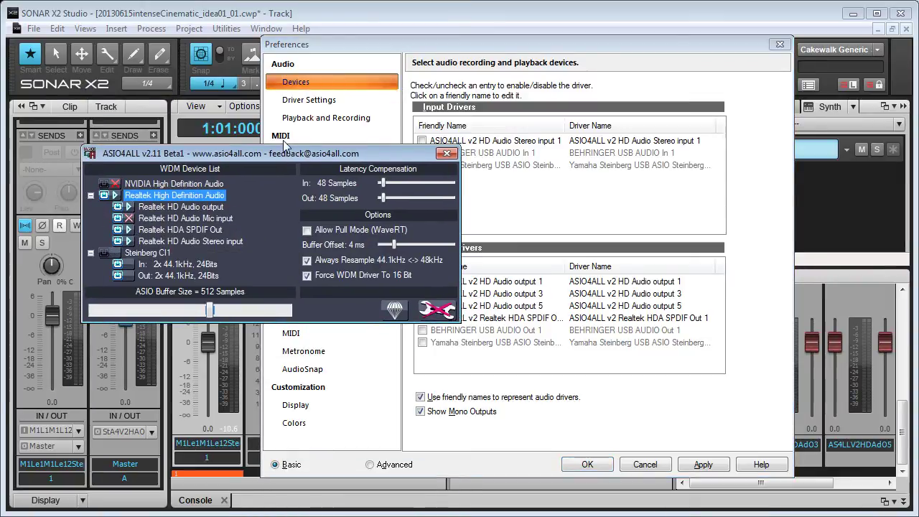
left_click_drag(285, 154, 222, 516)
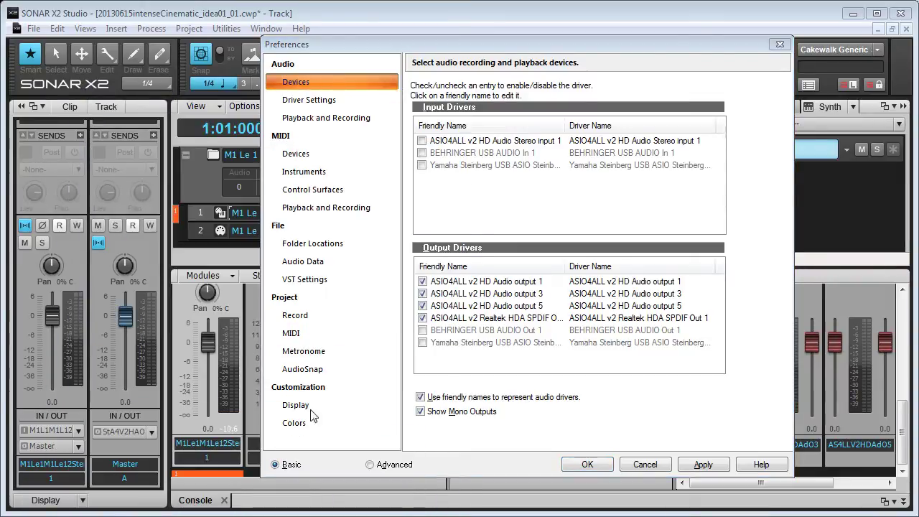
left_click(423, 317)
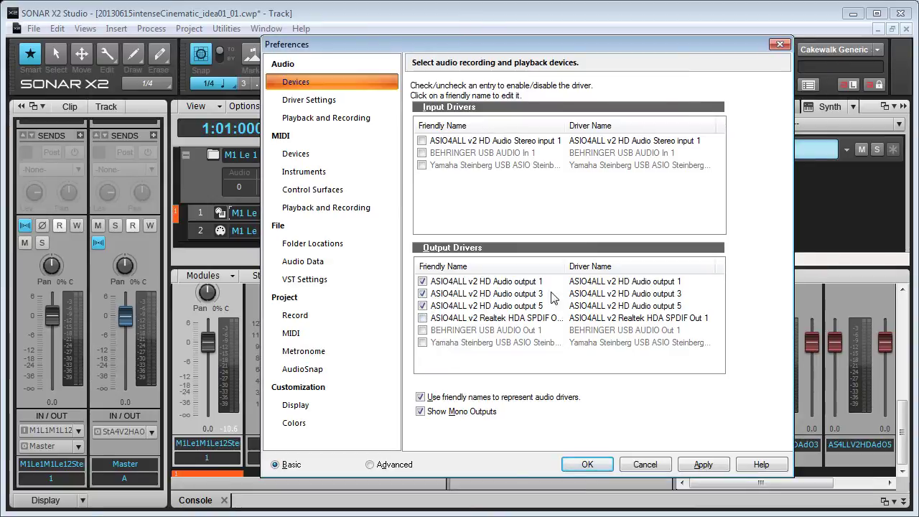
left_click(708, 465)
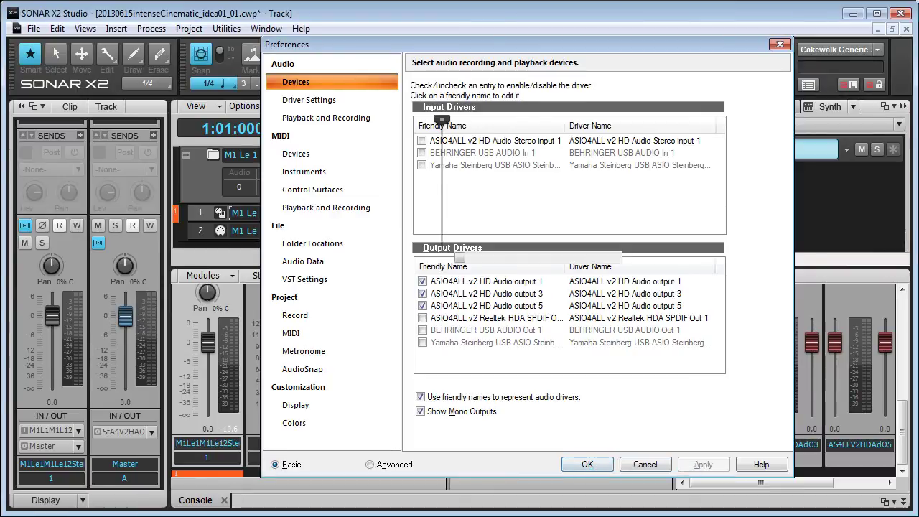
Step: Close Preferences and set the output to Stereo ASIO4ALL v2 HD Audio output 1
left_click(587, 465)
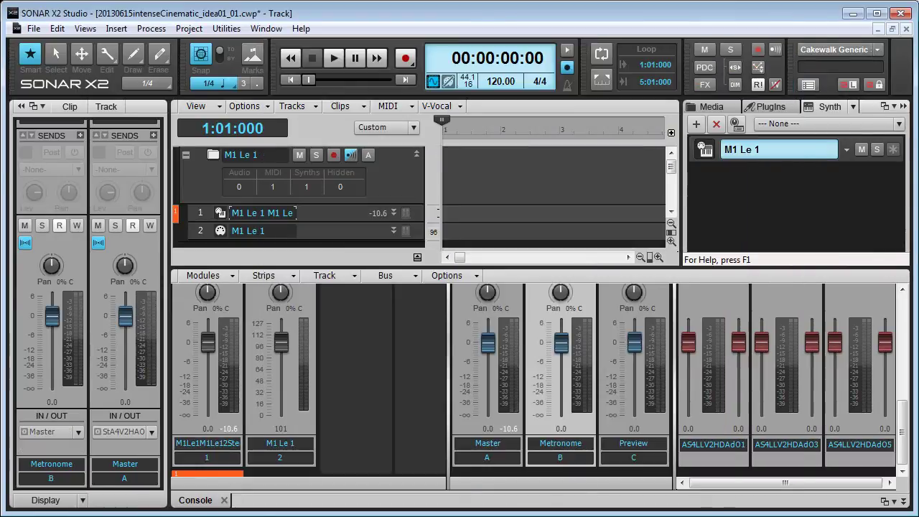
left_click(144, 434)
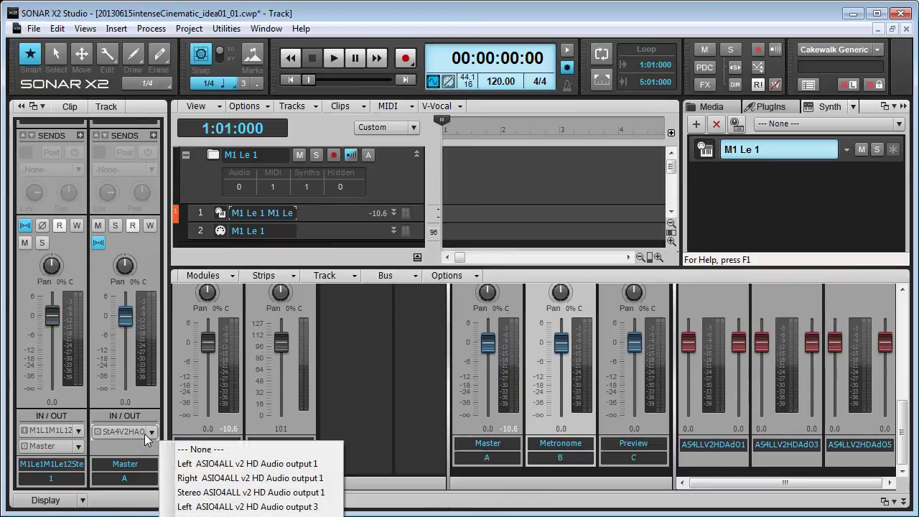
left_click(251, 493)
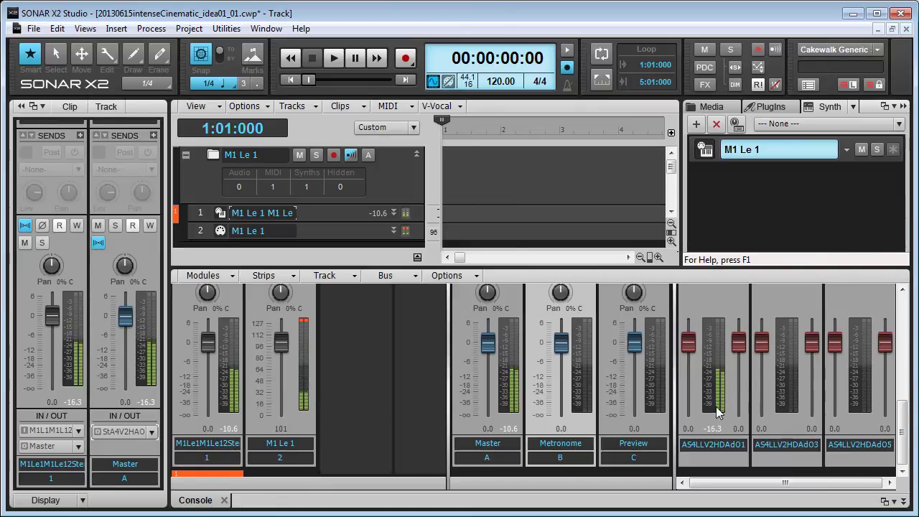
Step: Review the Master bus output choices twice without changing the current output
left_click(132, 433)
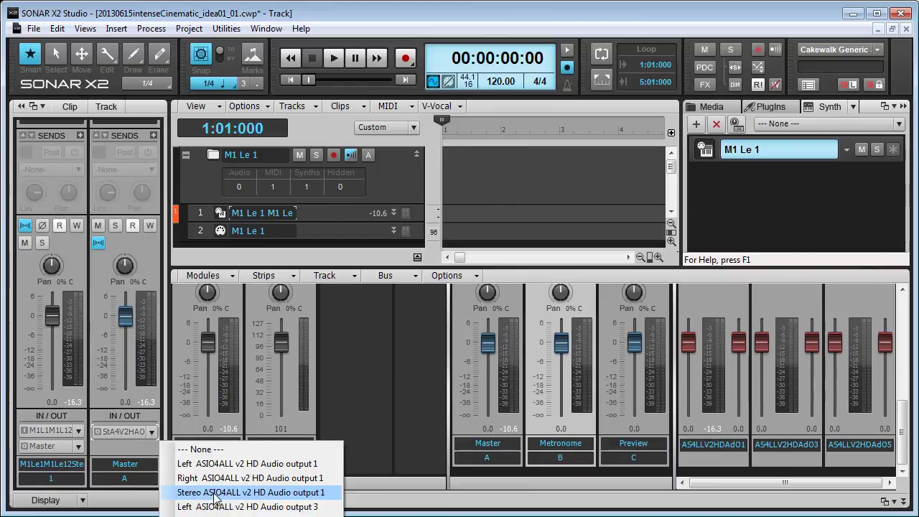
key("Escape")
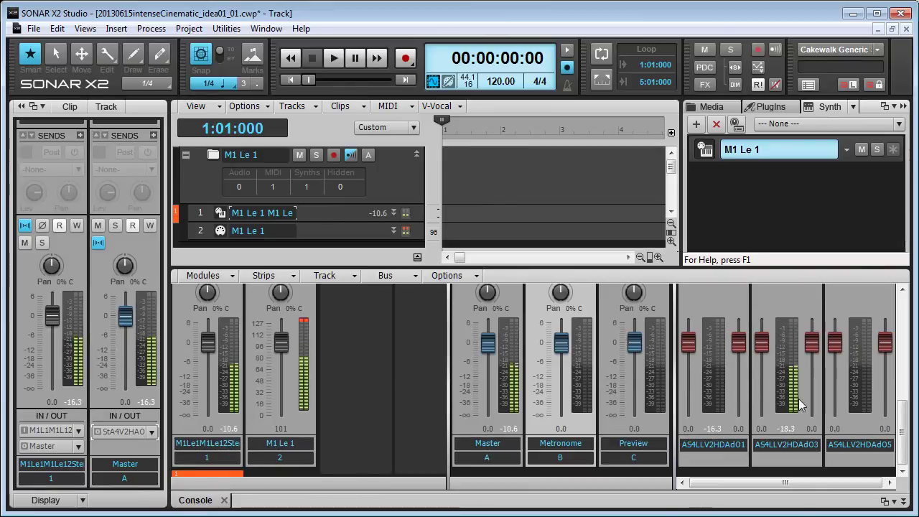
left_click(124, 432)
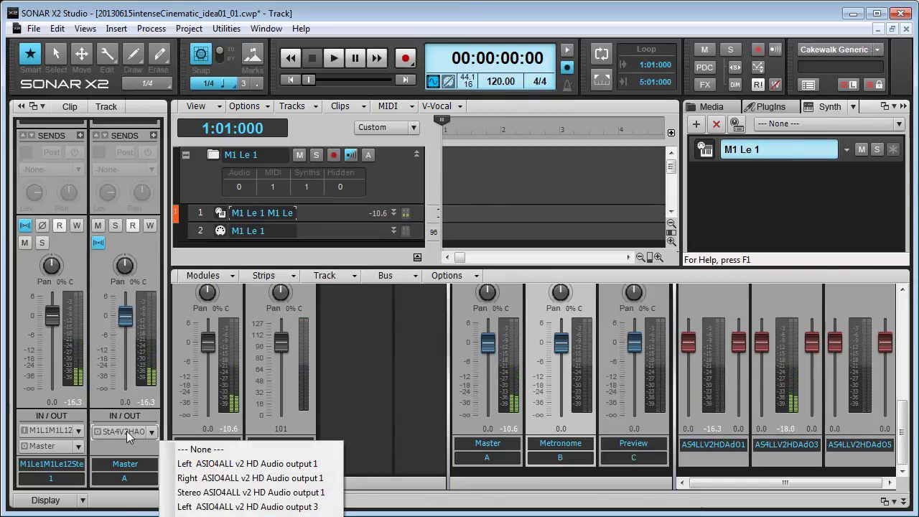
key("Escape")
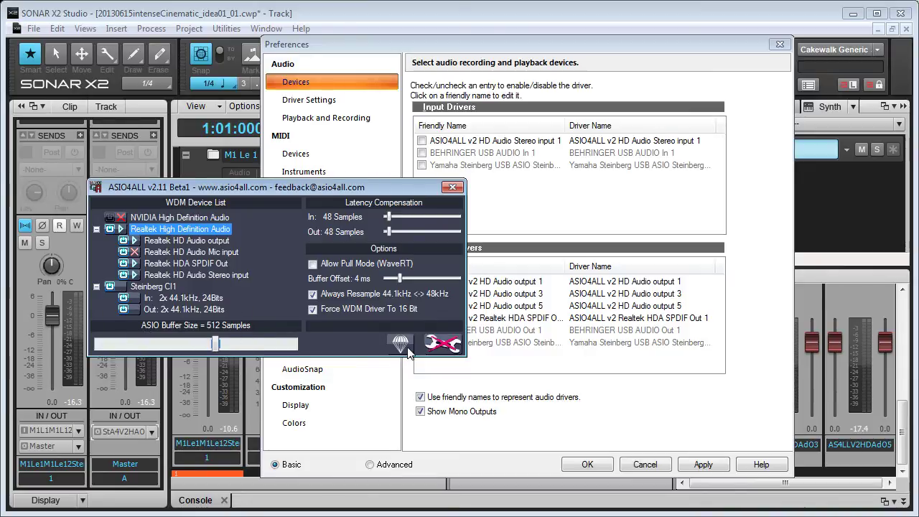
Step: Close ASIO4ALL, review the Driver Settings timing master options, and apply the device changes
left_click(346, 180)
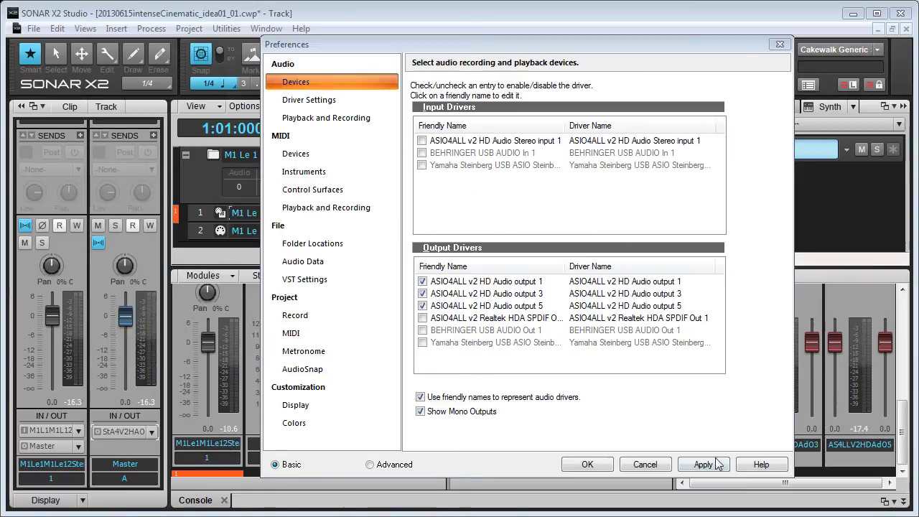
left_click(704, 465)
left_click(312, 101)
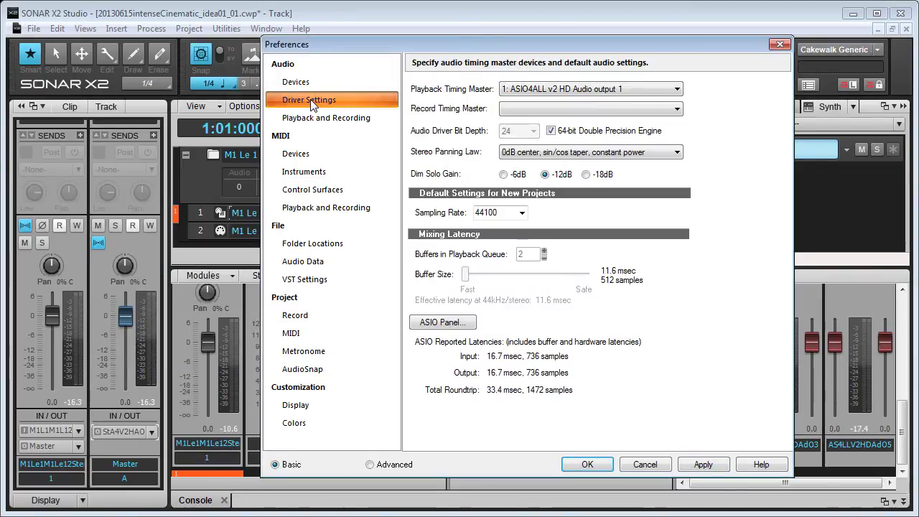
left_click(297, 83)
left_click(305, 99)
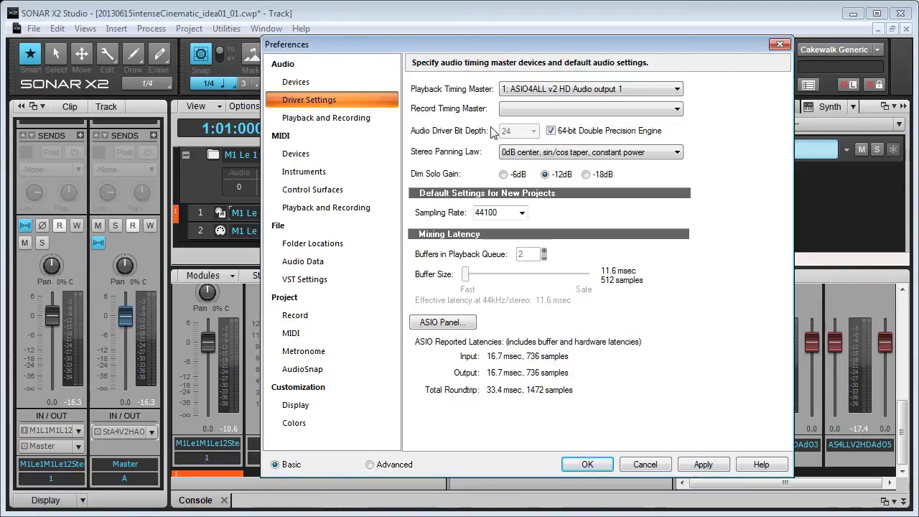
left_click(591, 108)
left_click(471, 114)
left_click(295, 82)
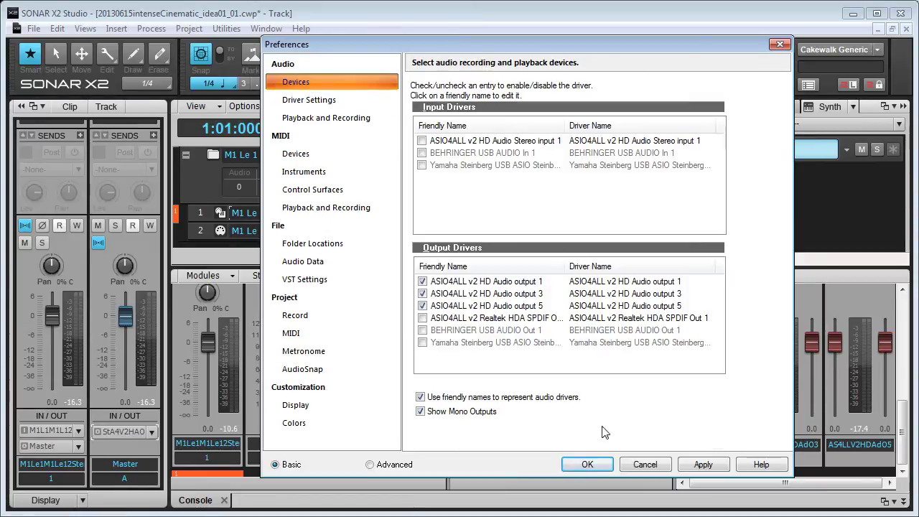
left_click(706, 470)
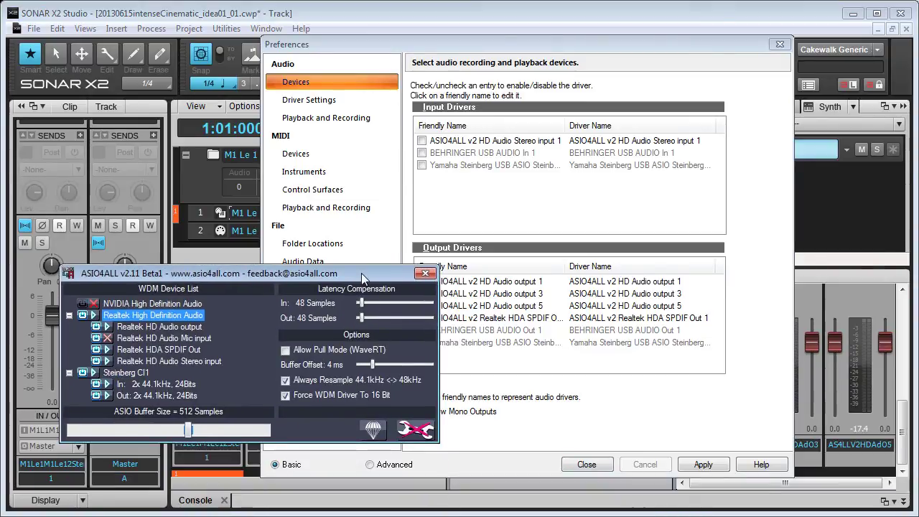
Step: Close Preferences and accept Stereo ASIO4ALL v2 Steinberg CI1 1 for the missing HD Audio output 5
left_click_drag(363, 277, 346, 299)
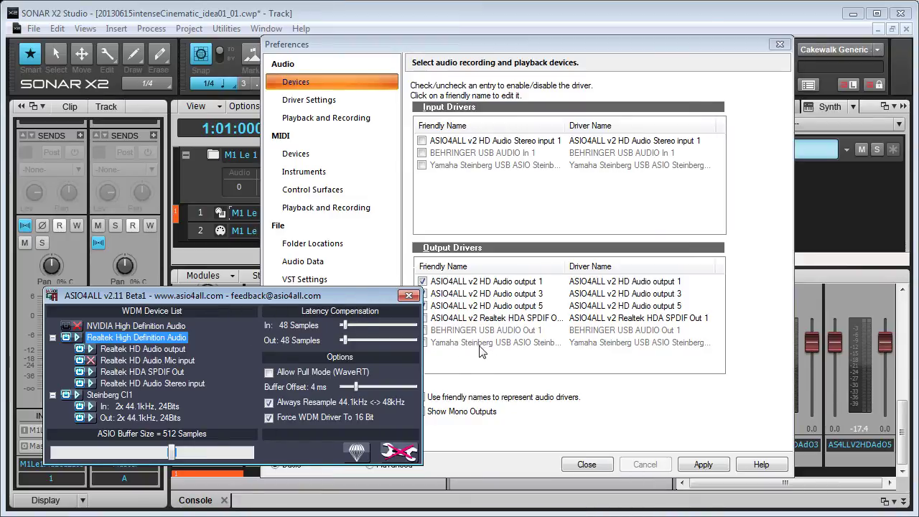
left_click(587, 465)
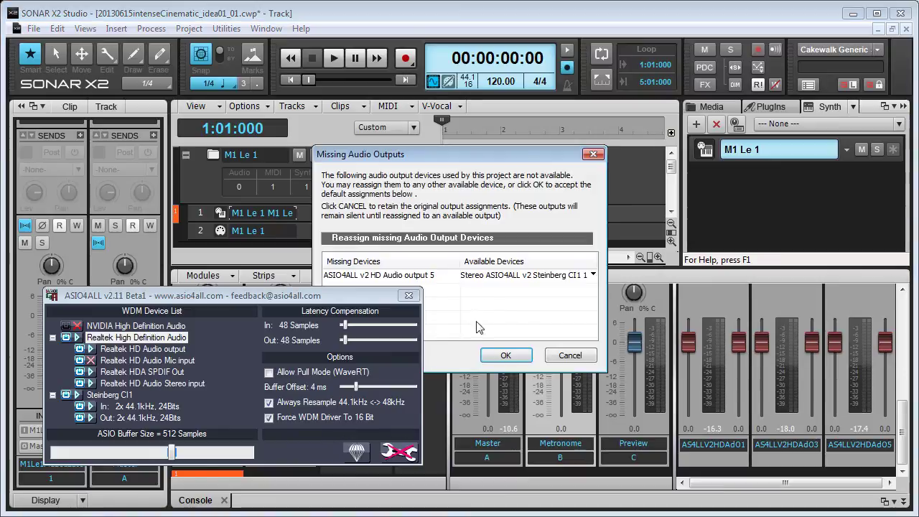
key("Return")
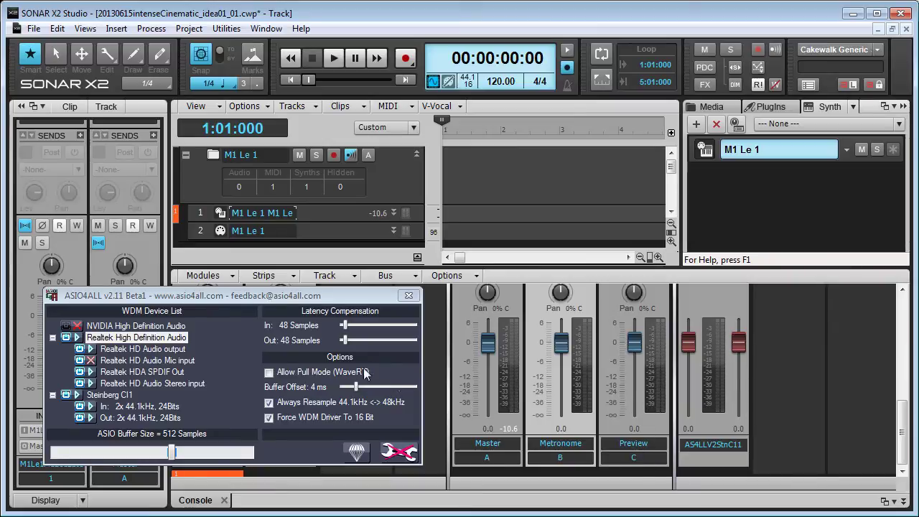
Step: Confirm the Audio Devices page with Steinberg CI1 input and output drivers checked
left_click_drag(371, 301, 354, 308)
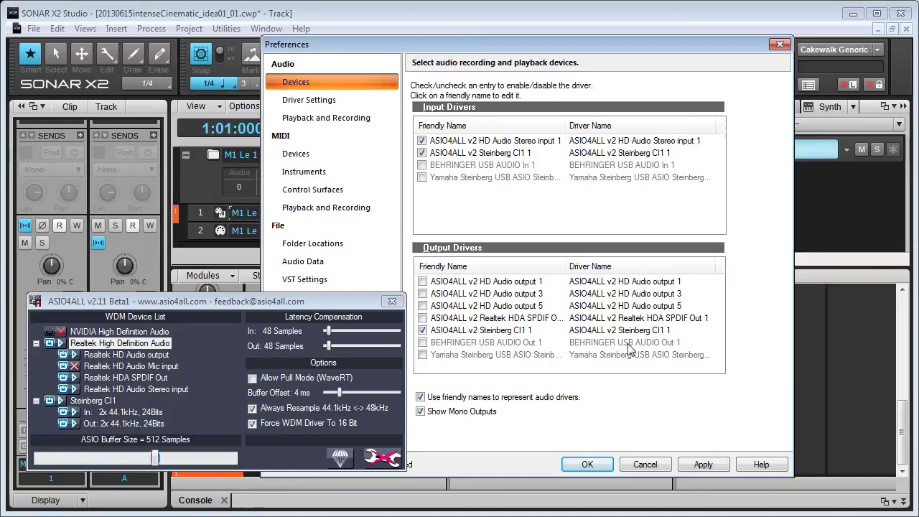
left_click(582, 463)
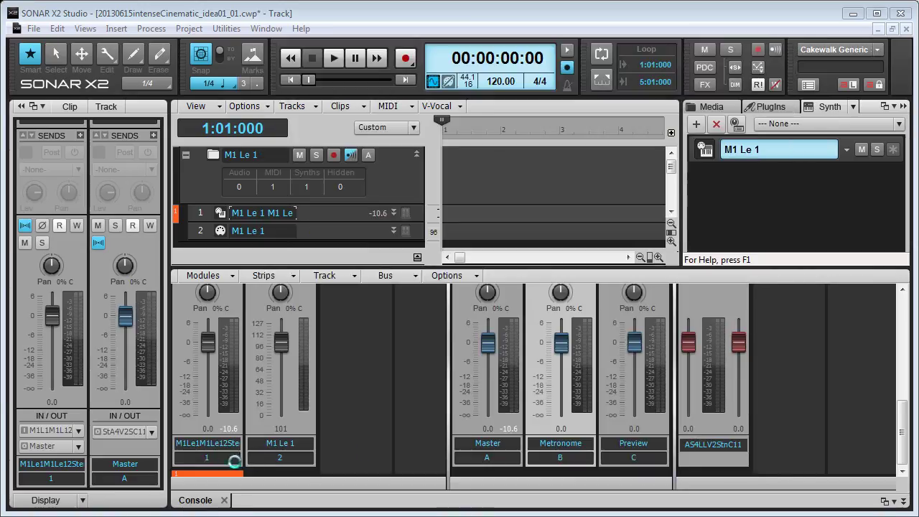
Step: Keep the Master output on Stereo ASIO4ALL v2 Steinberg CI1 1, then reopen Preferences with P
left_click(150, 434)
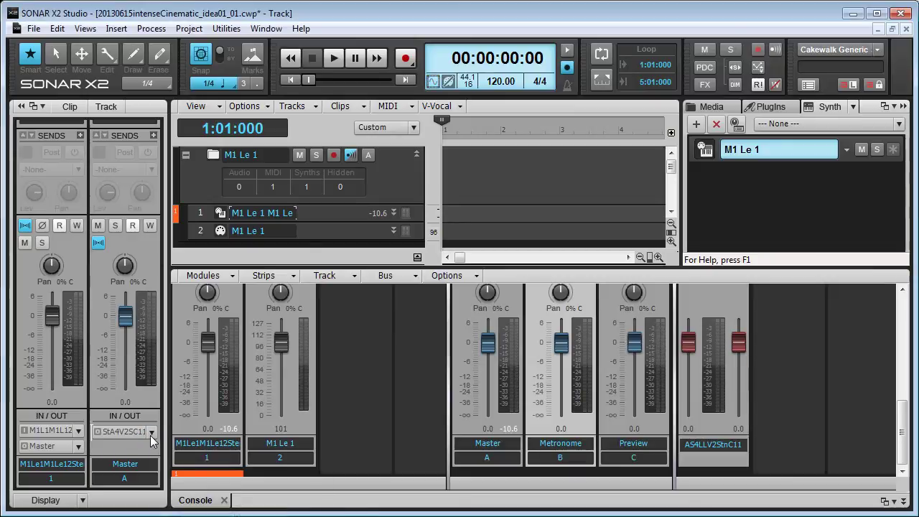
left_click(248, 493)
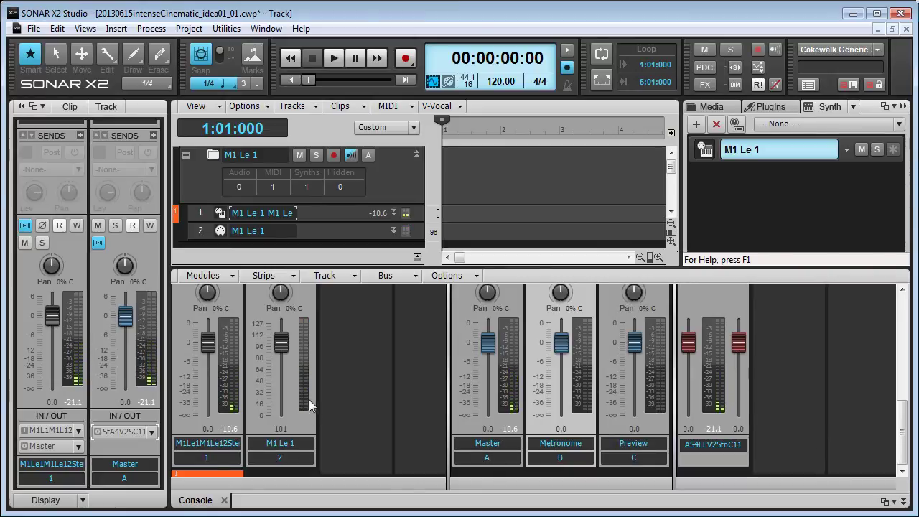
key("p")
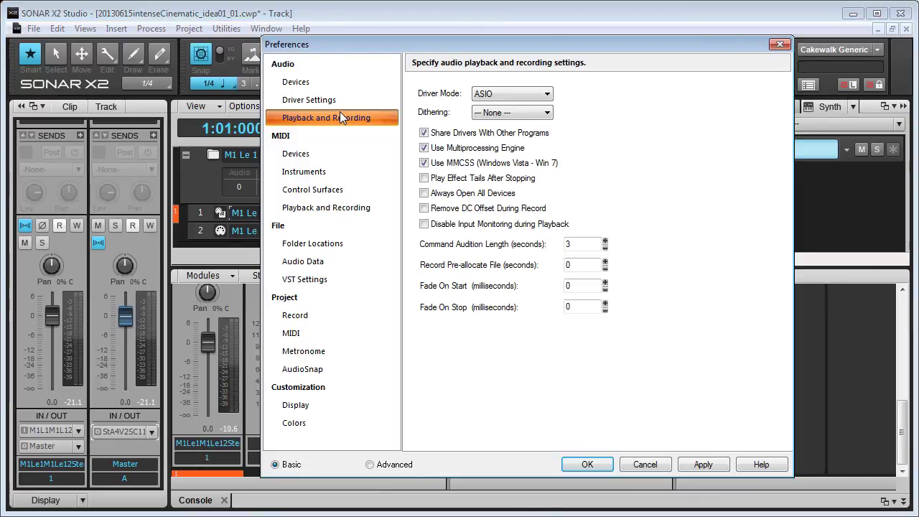
Step: Tick the ASIO4ALL v2 HD Audio output 3 and output 5 drivers in the device lists
left_click(324, 81)
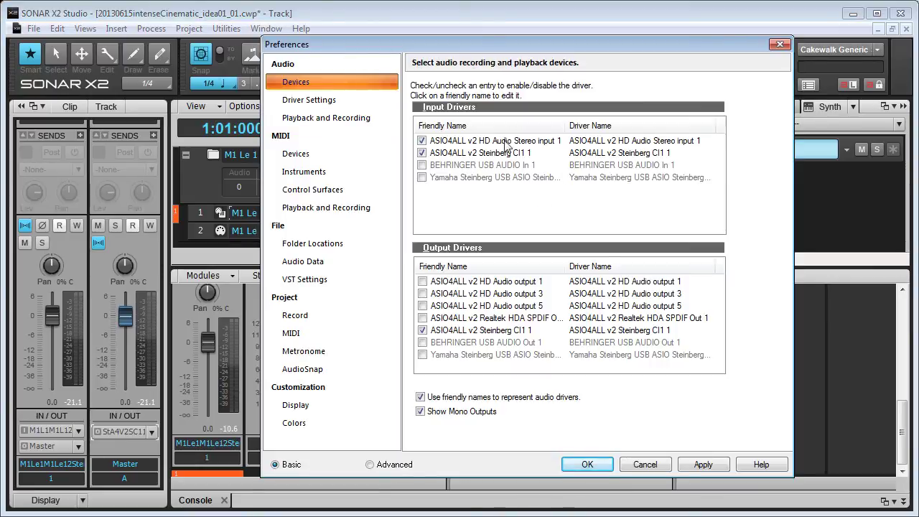
left_click(423, 294)
left_click(424, 306)
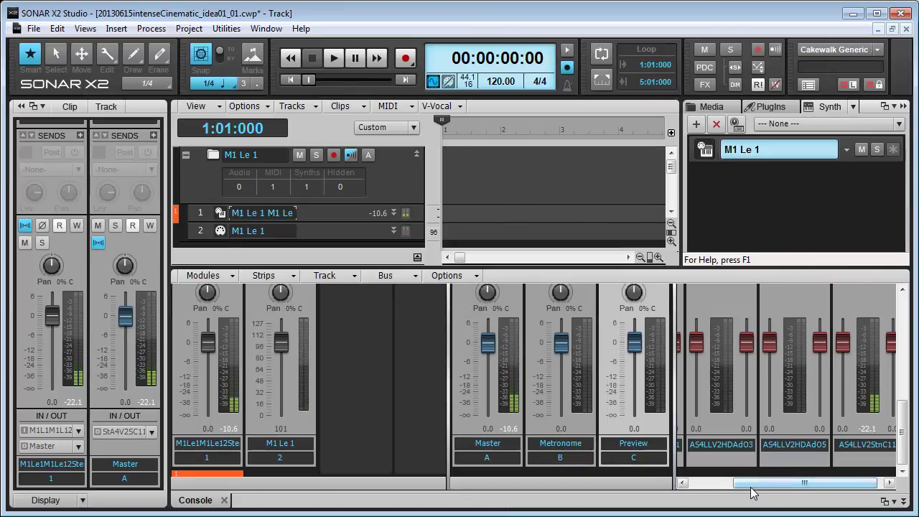
Step: Check the Master bus output list and keep the HD Audio output selected
left_click_drag(751, 488, 760, 489)
left_click(153, 431)
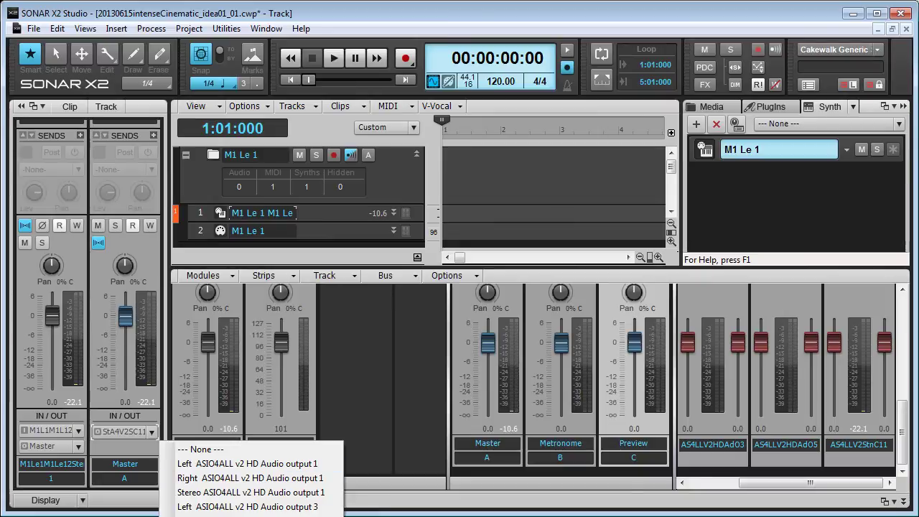
key("Escape")
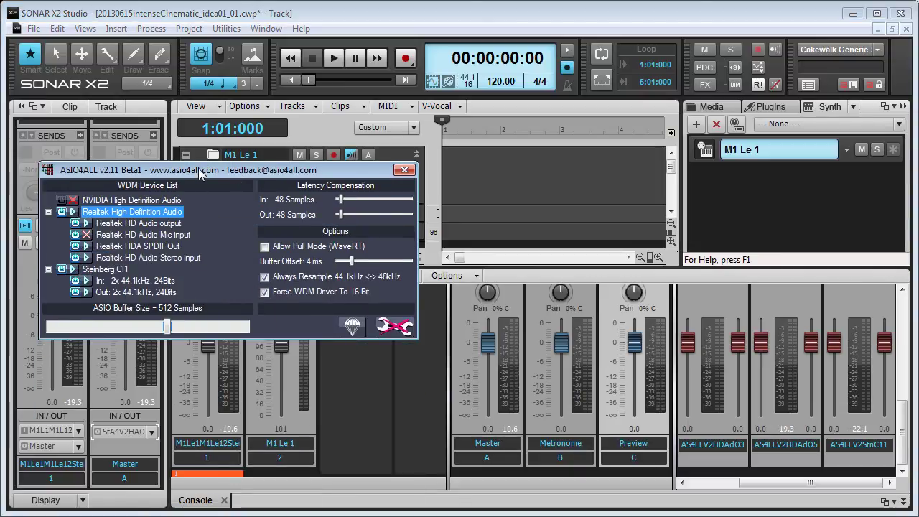
Step: Close the ASIO4ALL v2.11 panel, revealing the HD Audio 3, HD Audio 5 and Steinberg CI1 strips
left_click_drag(199, 173, 201, 172)
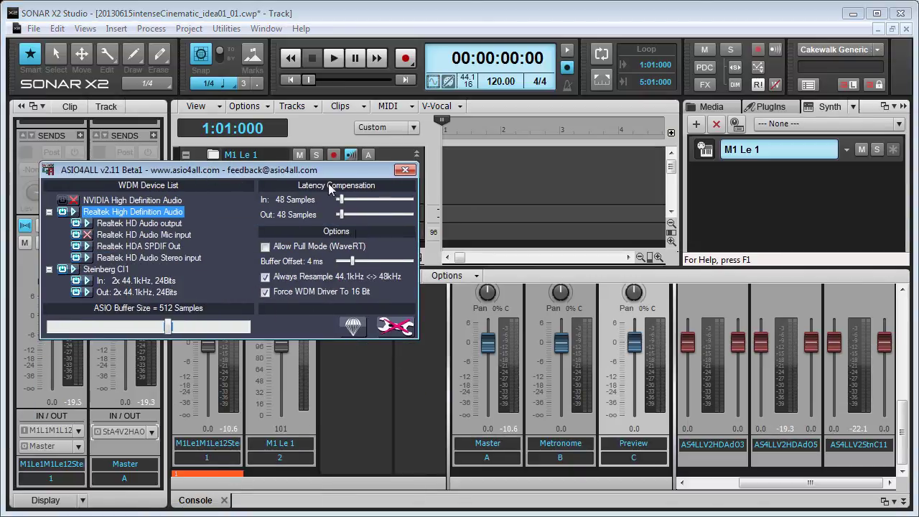
left_click(405, 170)
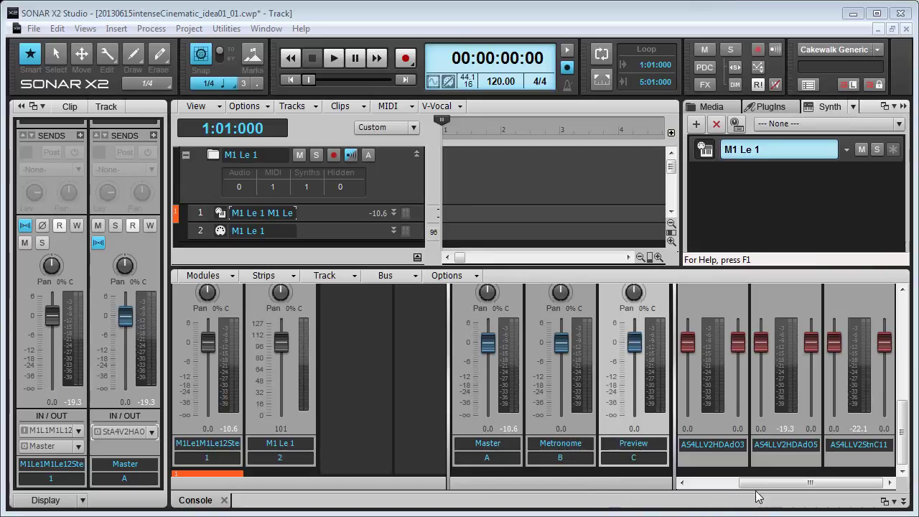
left_click_drag(762, 482, 842, 516)
left_click_drag(746, 511, 781, 482)
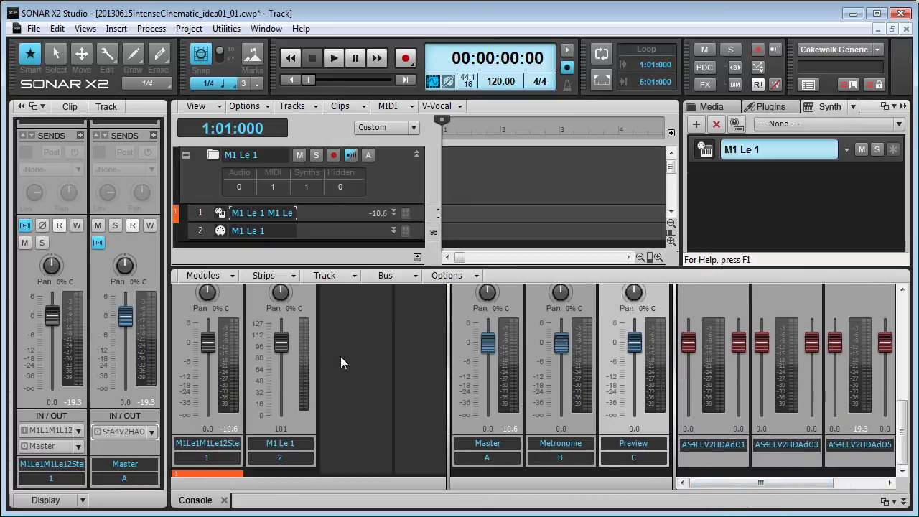